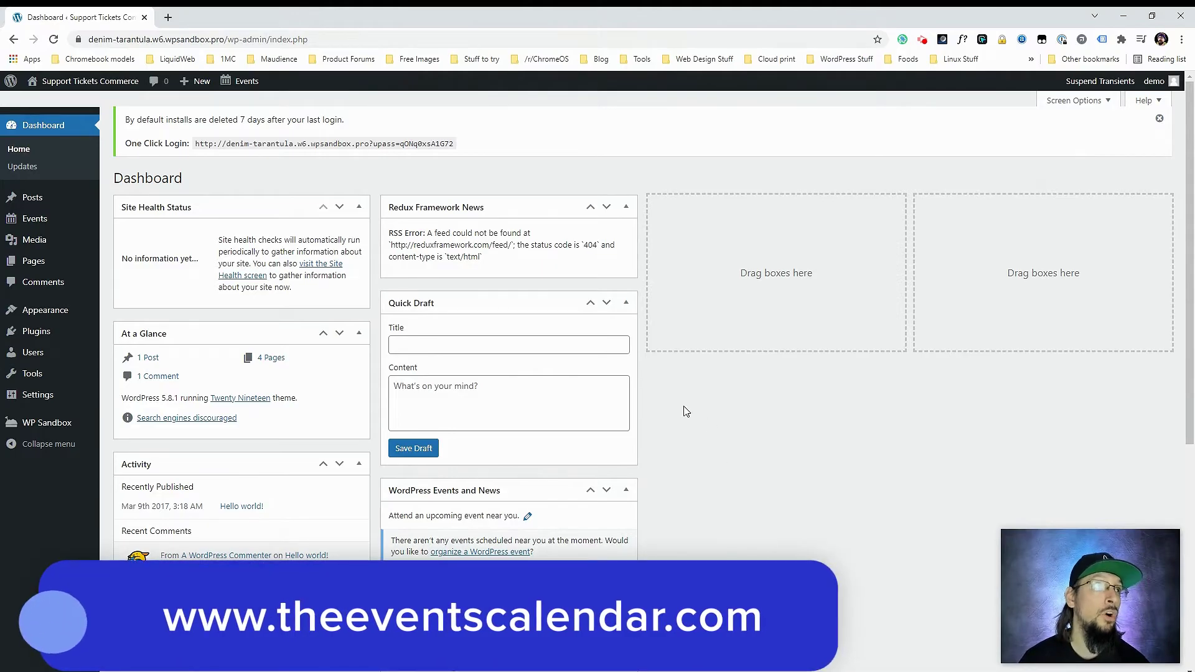
- Open the Events Settings Payments tab and start the automatic PayPal account connection
mouse_move(41, 338)
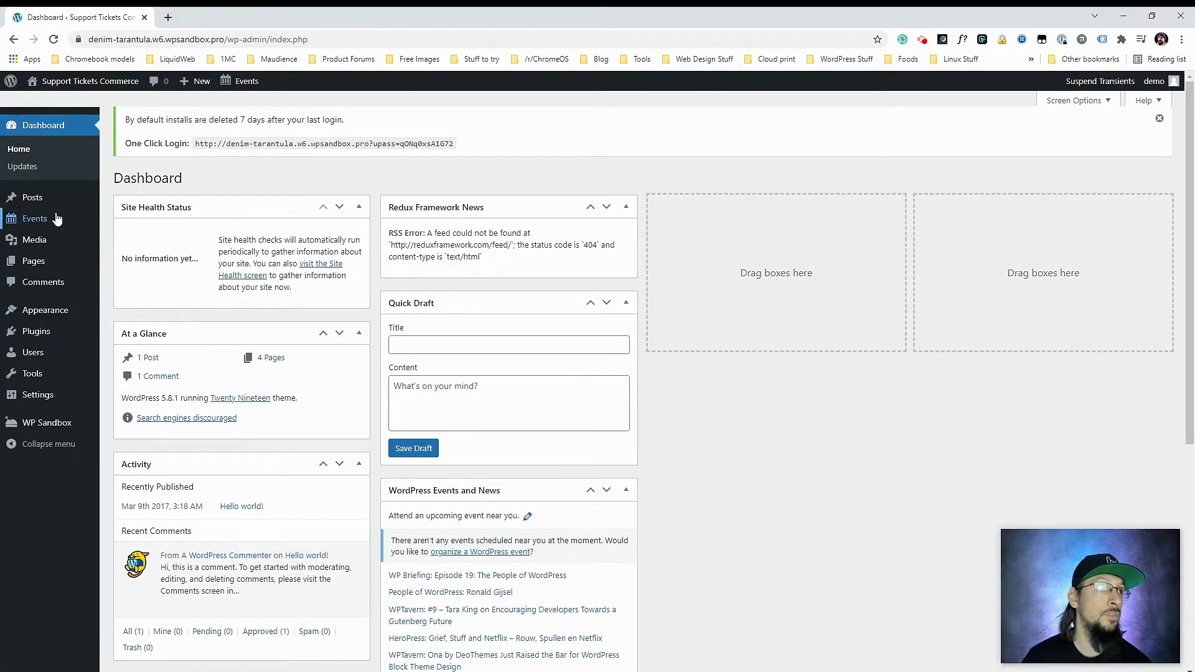
mouse_move(36, 219)
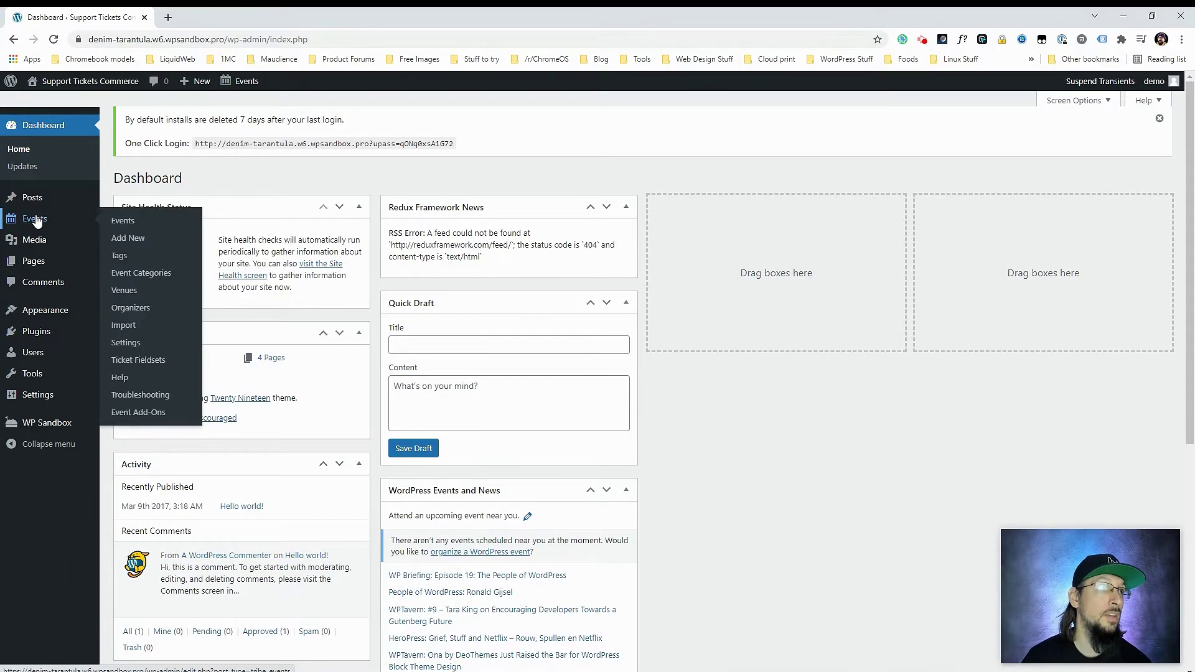
click(129, 344)
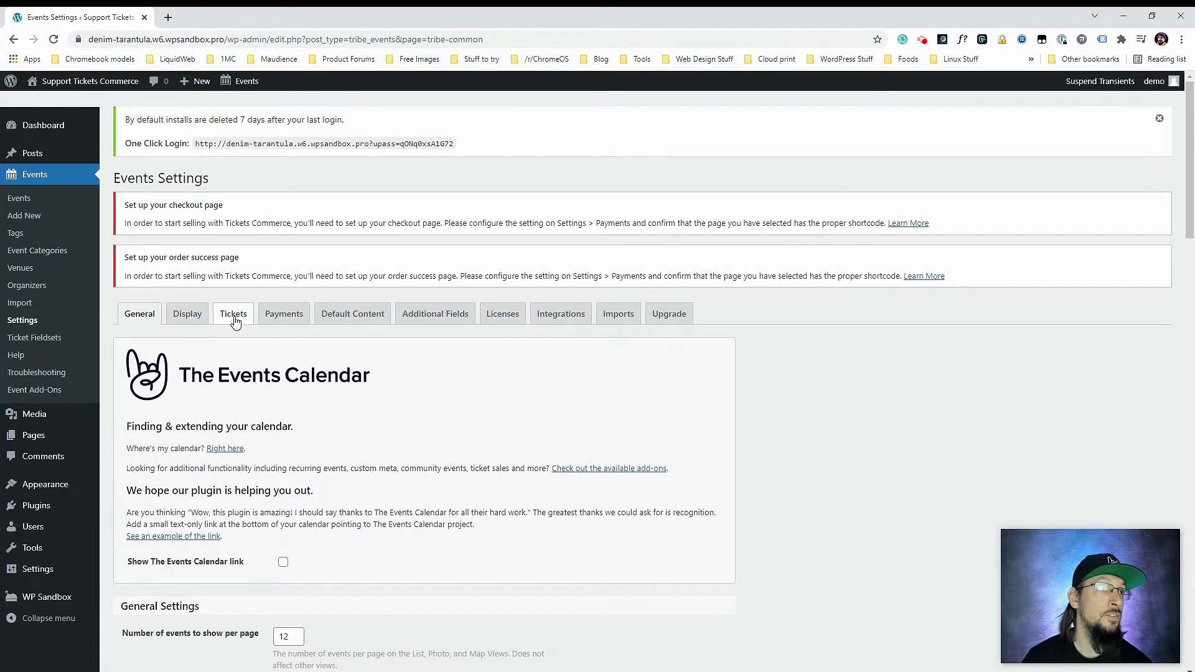
click(279, 316)
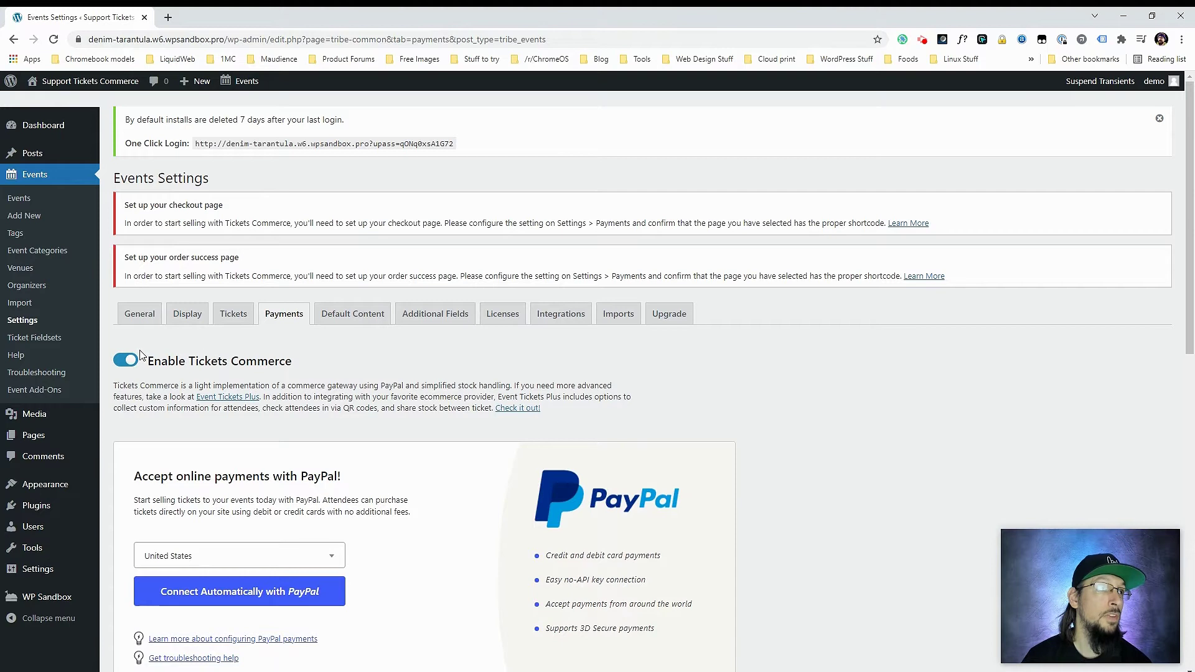
scroll(245, 430, down, 3)
click(233, 405)
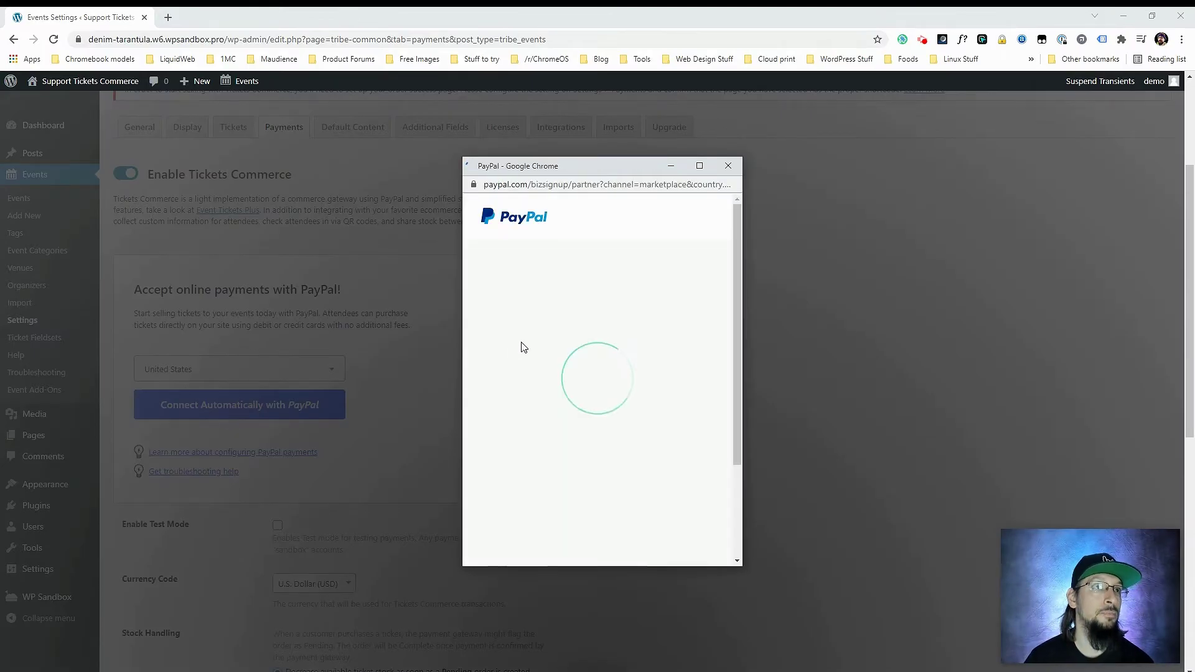
- Sign in to PayPal with the account e-mail and the saved password
click(555, 448)
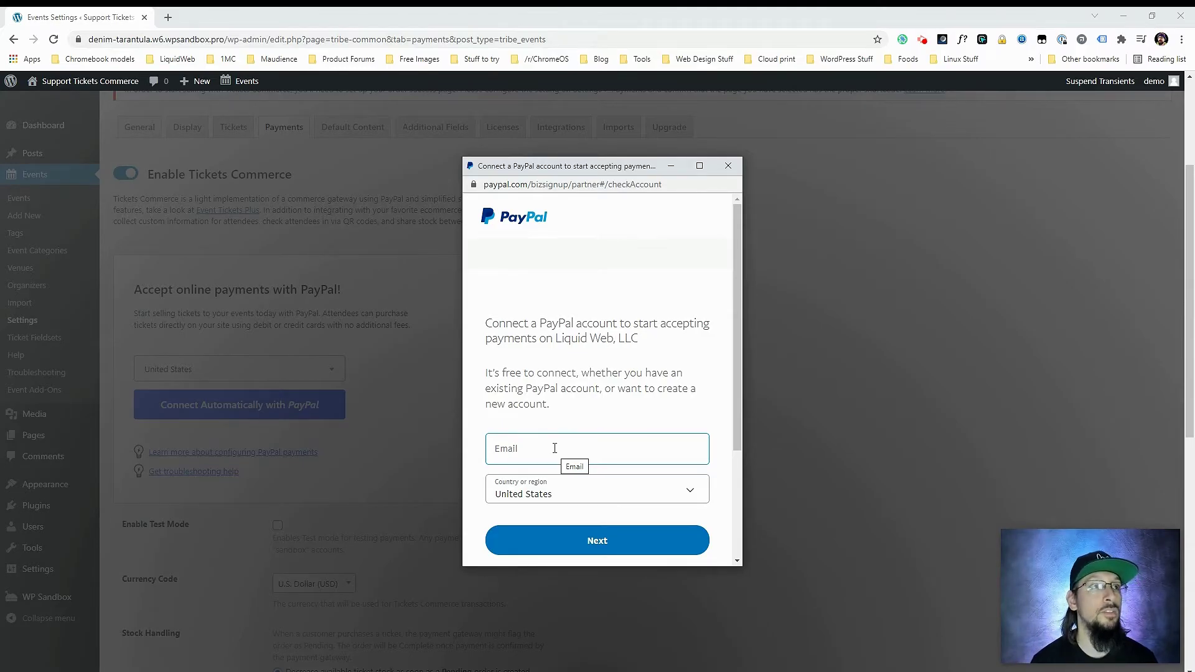
click(555, 448)
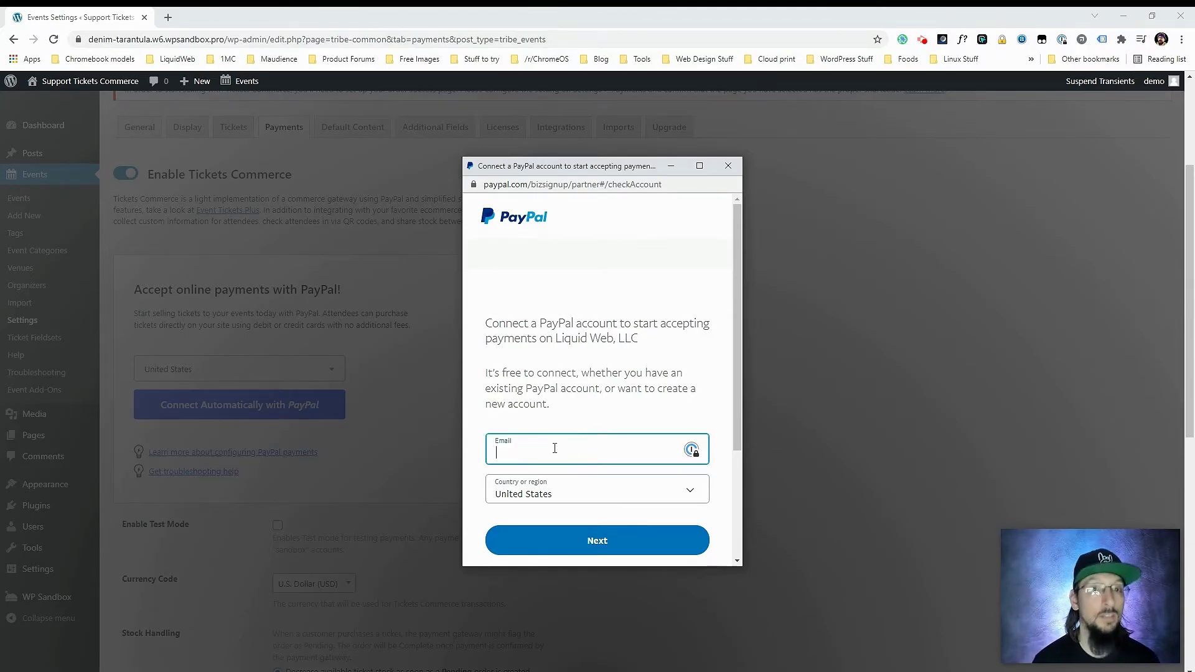
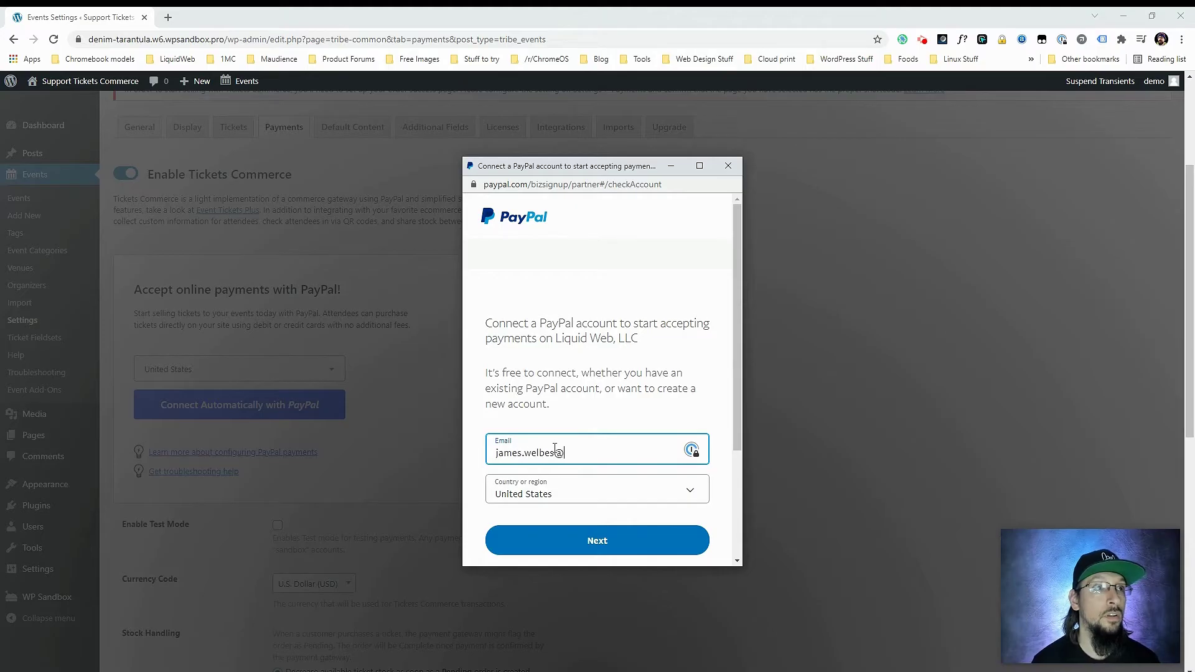
key(Return)
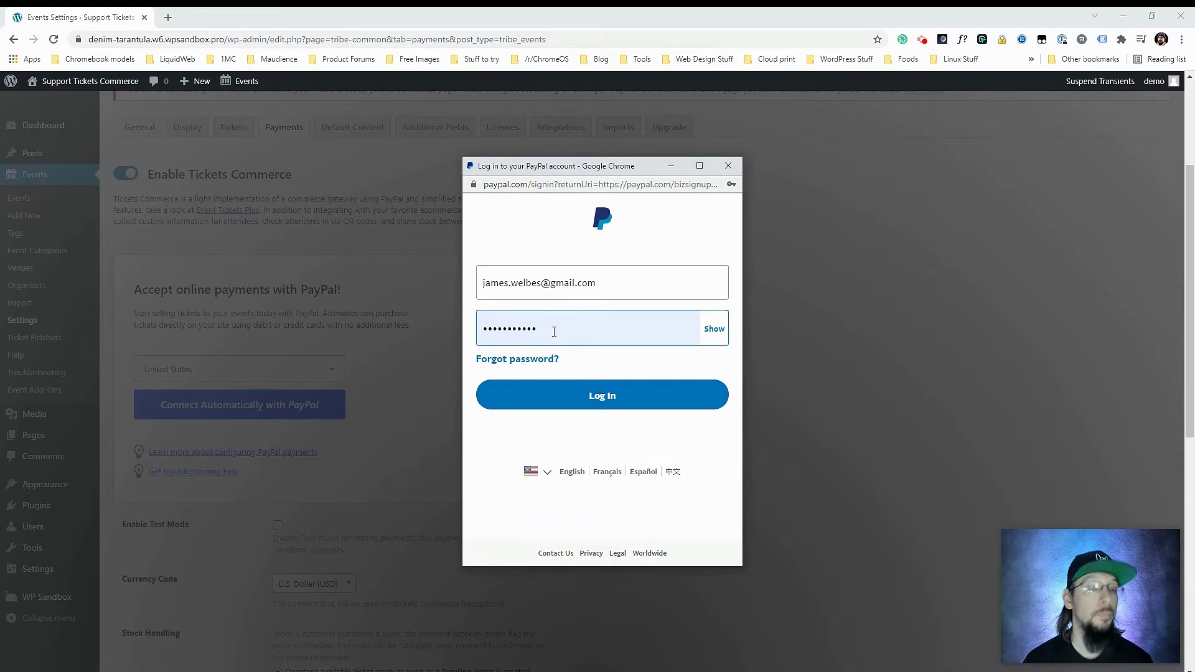
click(553, 331)
key(Return)
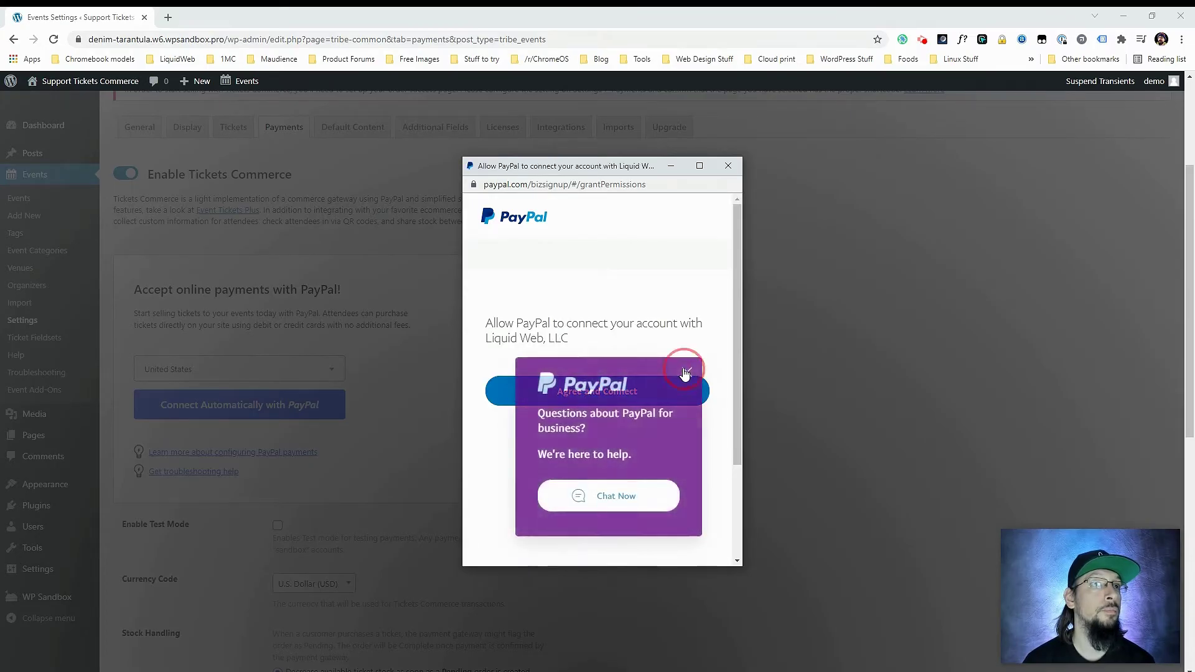
- Dismiss the PayPal chat popup and agree to connect the account to the site
click(688, 372)
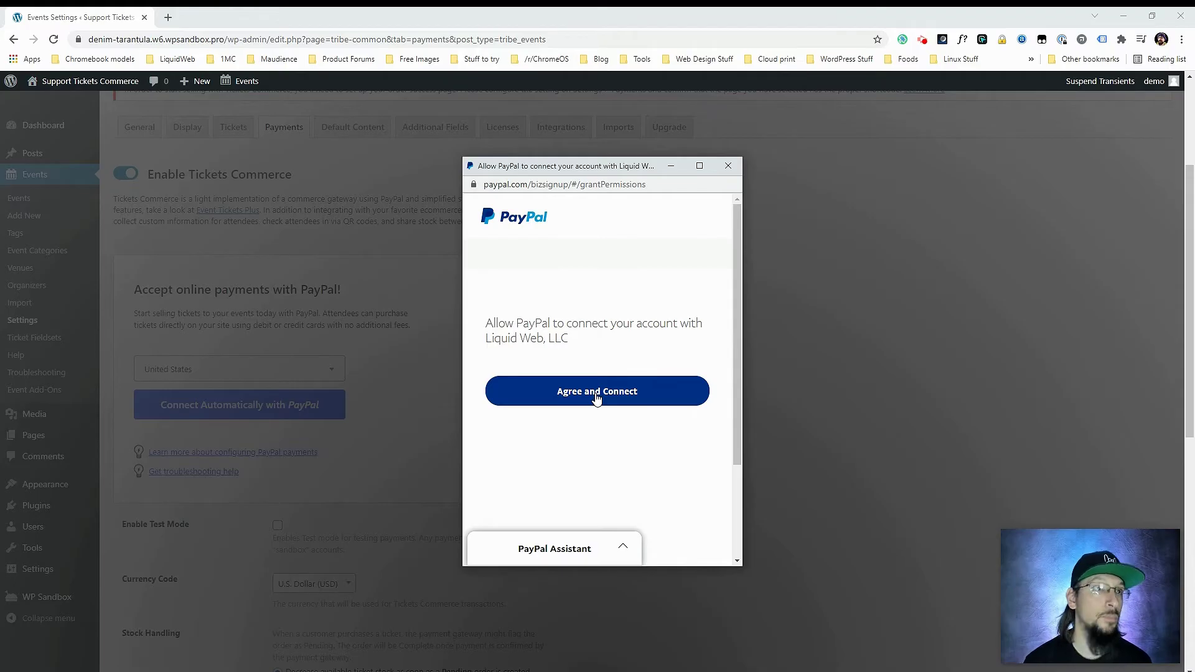
click(596, 399)
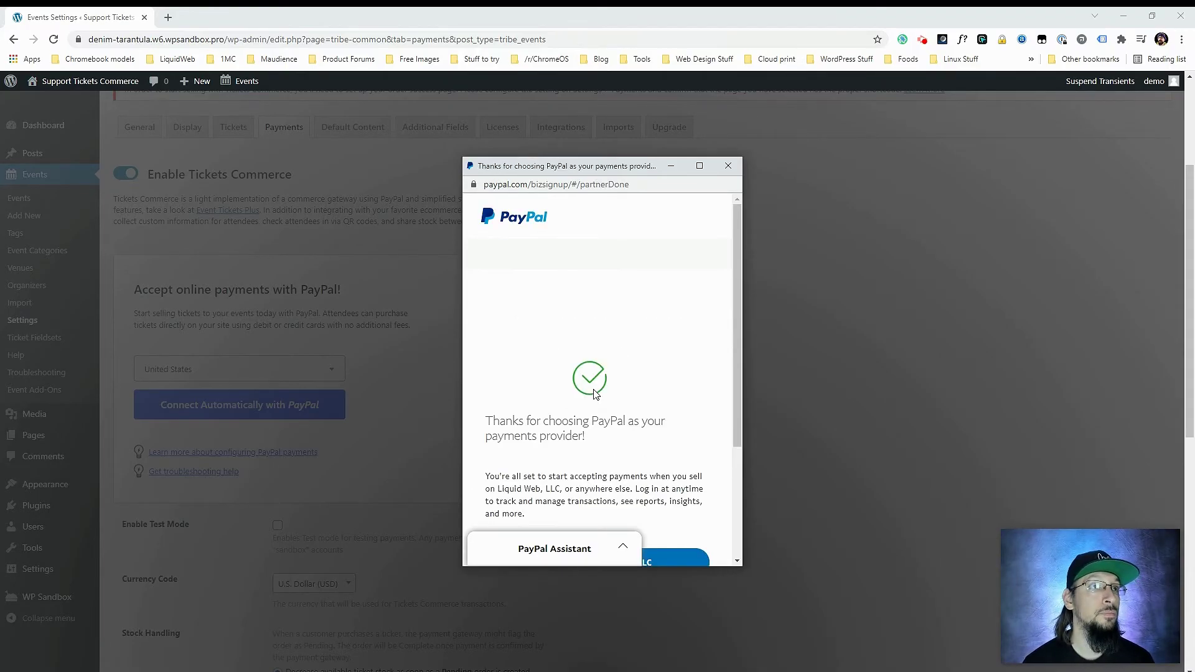
scroll(592, 392, down, 3)
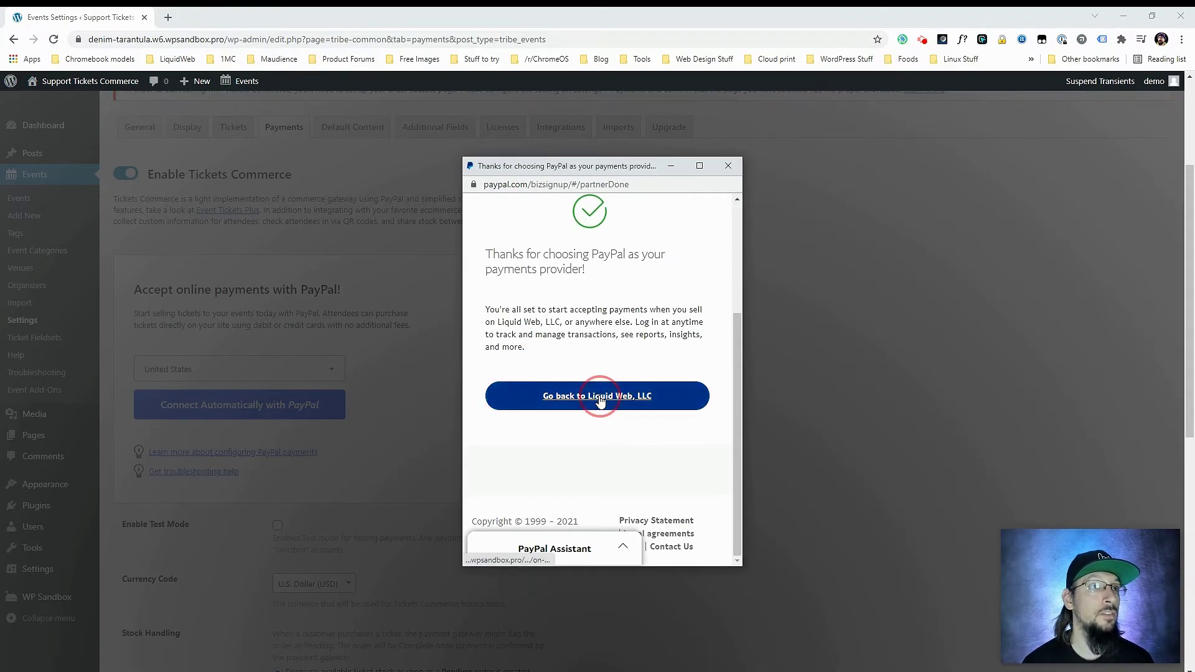
- Return to the site and confirm the PayPal status reads Connected
click(597, 401)
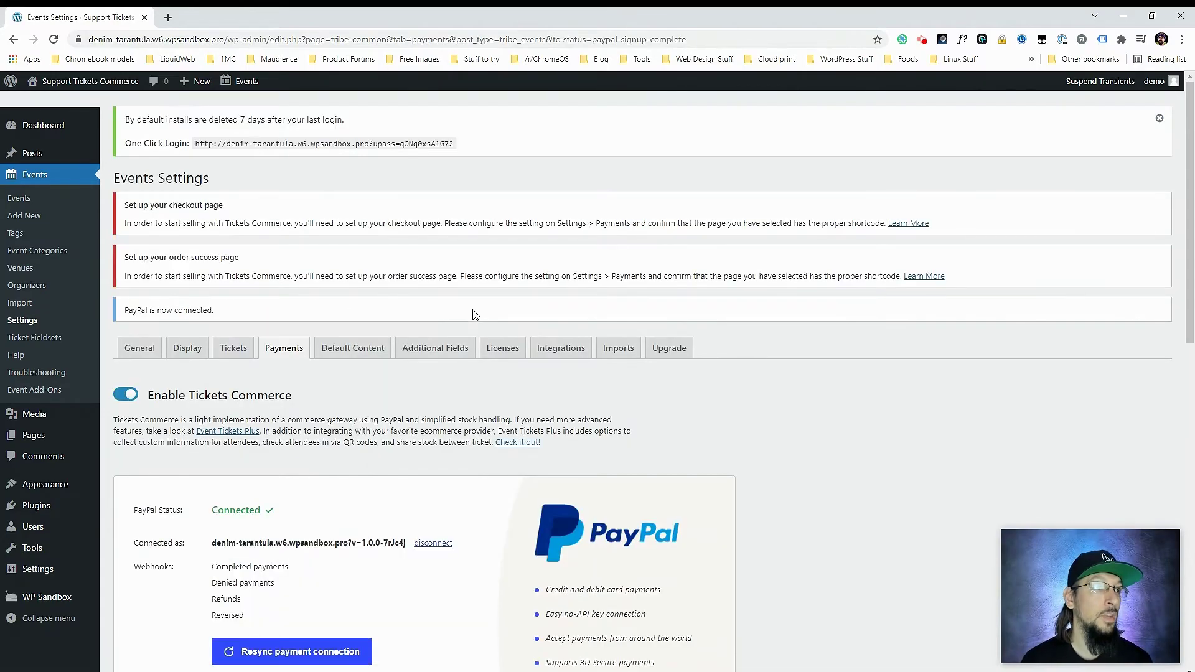
drag(219, 506, 320, 510)
scroll(320, 509, down, 6)
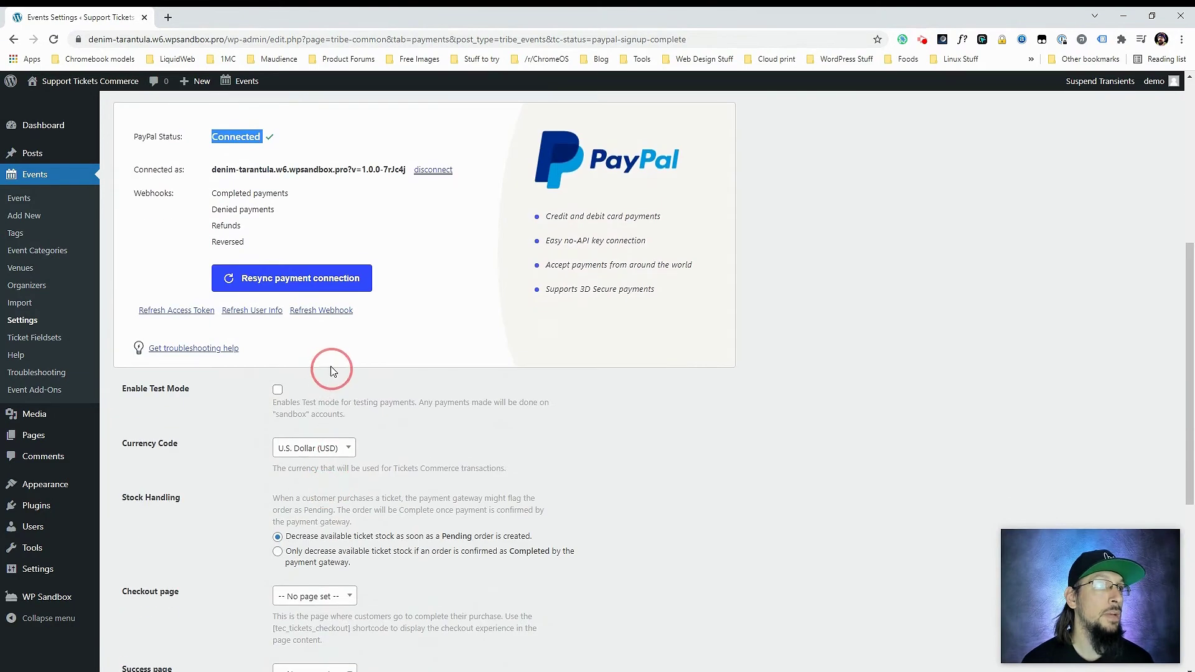
click(401, 346)
- Review the Checkout and Success page settings and select the tec_tickets_checkout shortcode text
scroll(223, 420, down, 2)
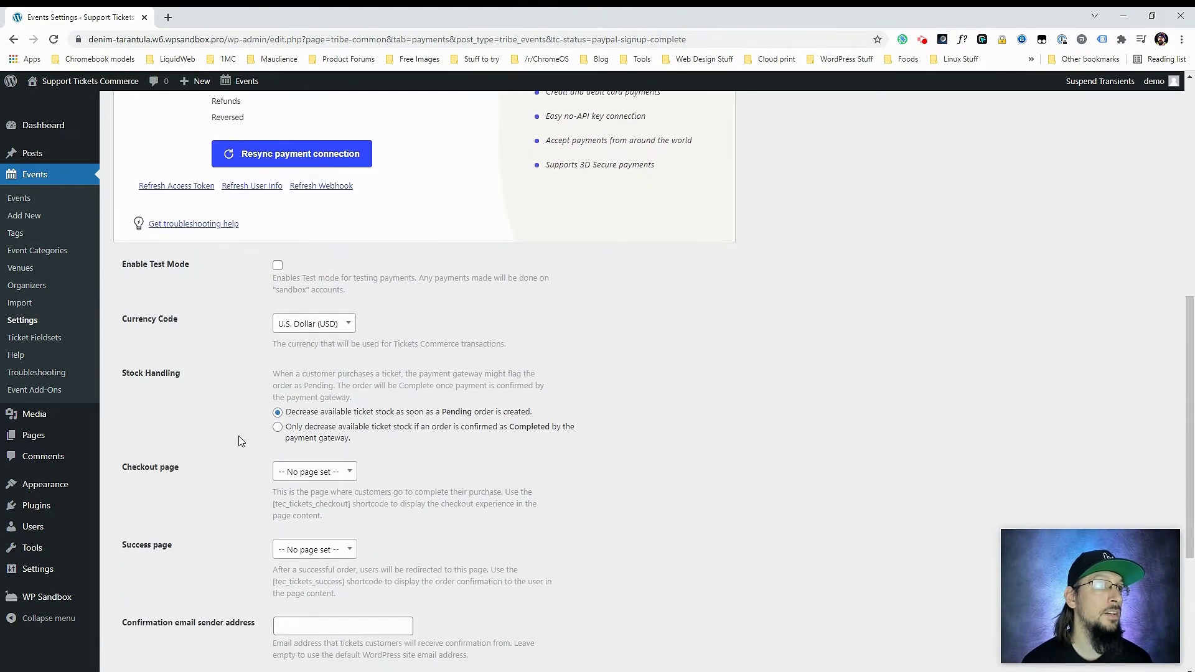
scroll(660, 459, down, 2)
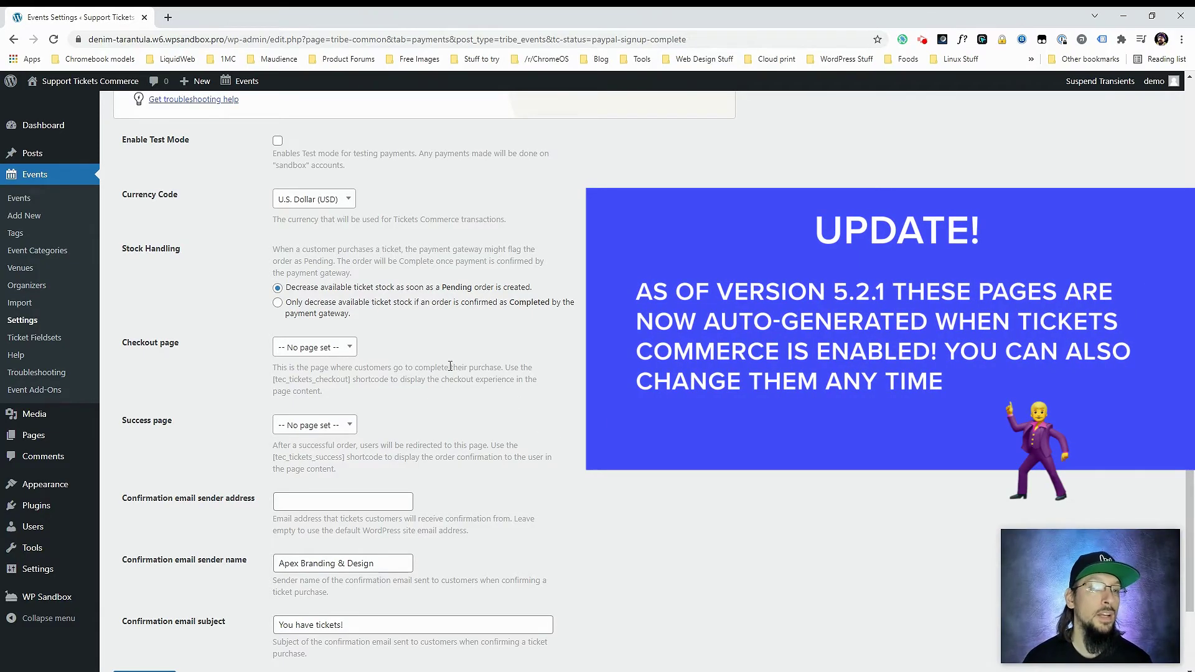
scroll(305, 378, down, 2)
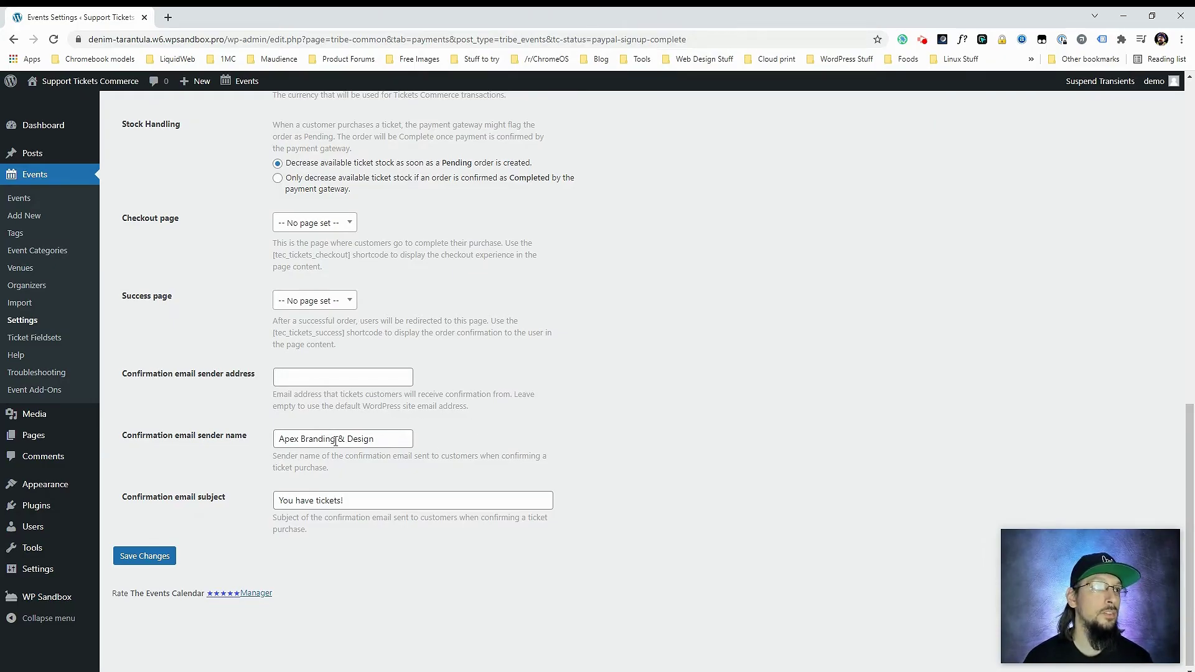
drag(282, 439, 401, 439)
click(464, 446)
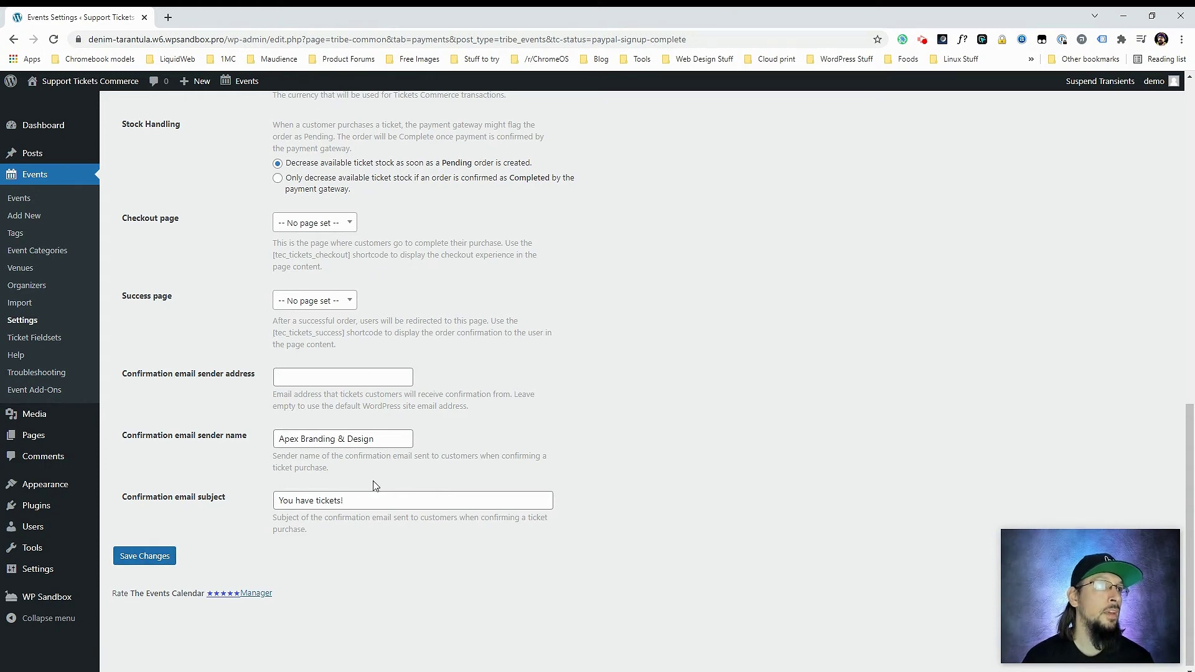
scroll(191, 376, up, 3)
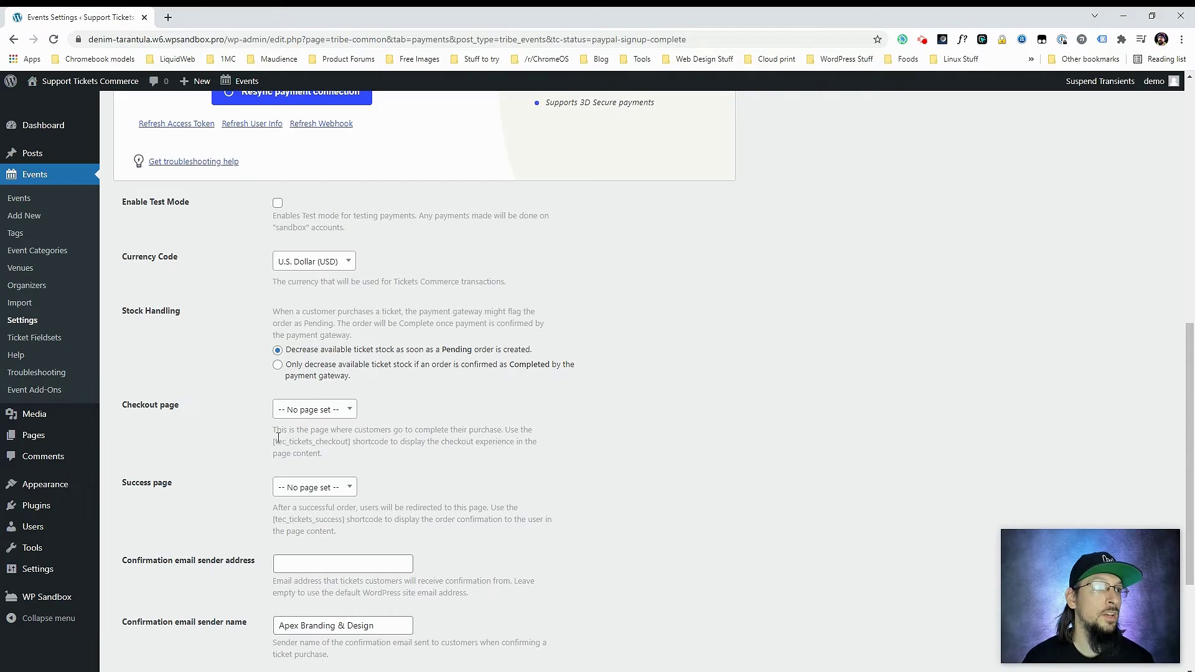
drag(272, 444, 272, 444)
key(ctrl+c)
click(347, 440)
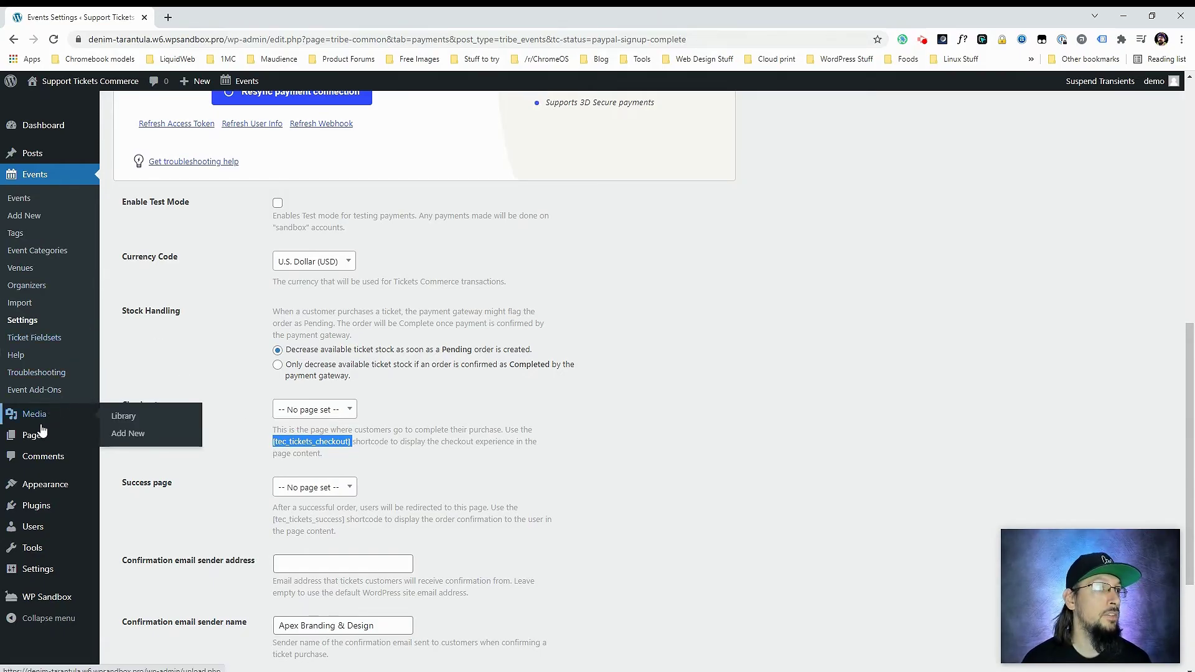
- Create a new page titled 'Checkout' with a Shortcode block containing the pasted checkout shortcode
mouse_move(72, 435)
click(124, 461)
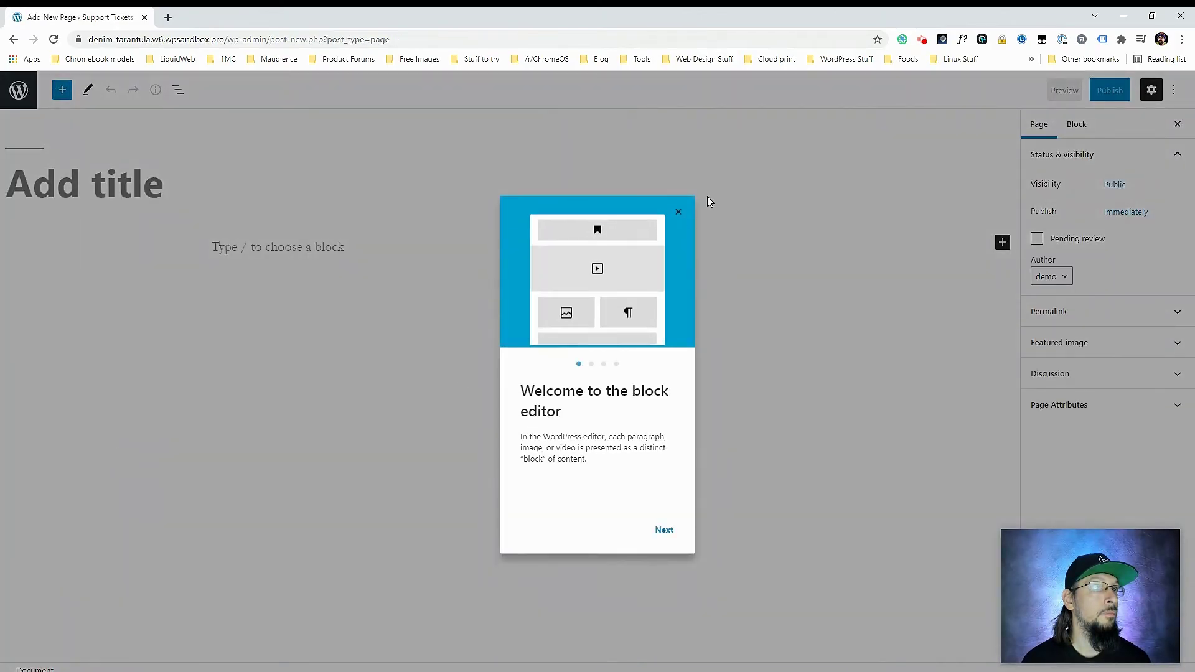
click(678, 211)
text(Checkout)
click(342, 247)
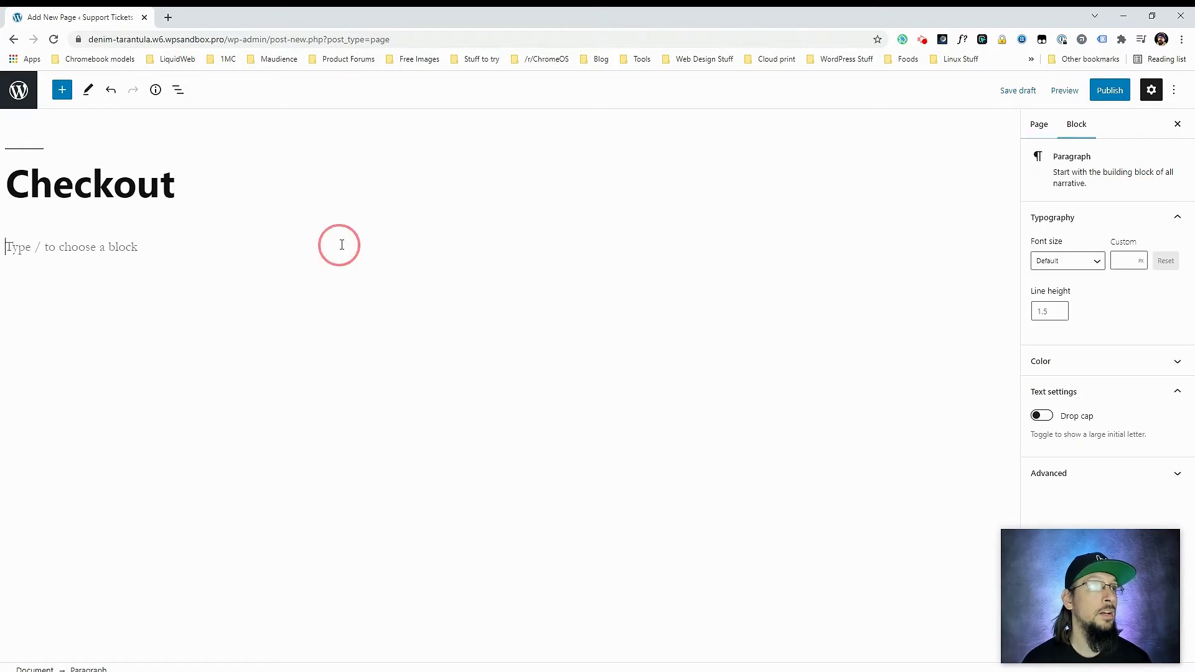
click(590, 246)
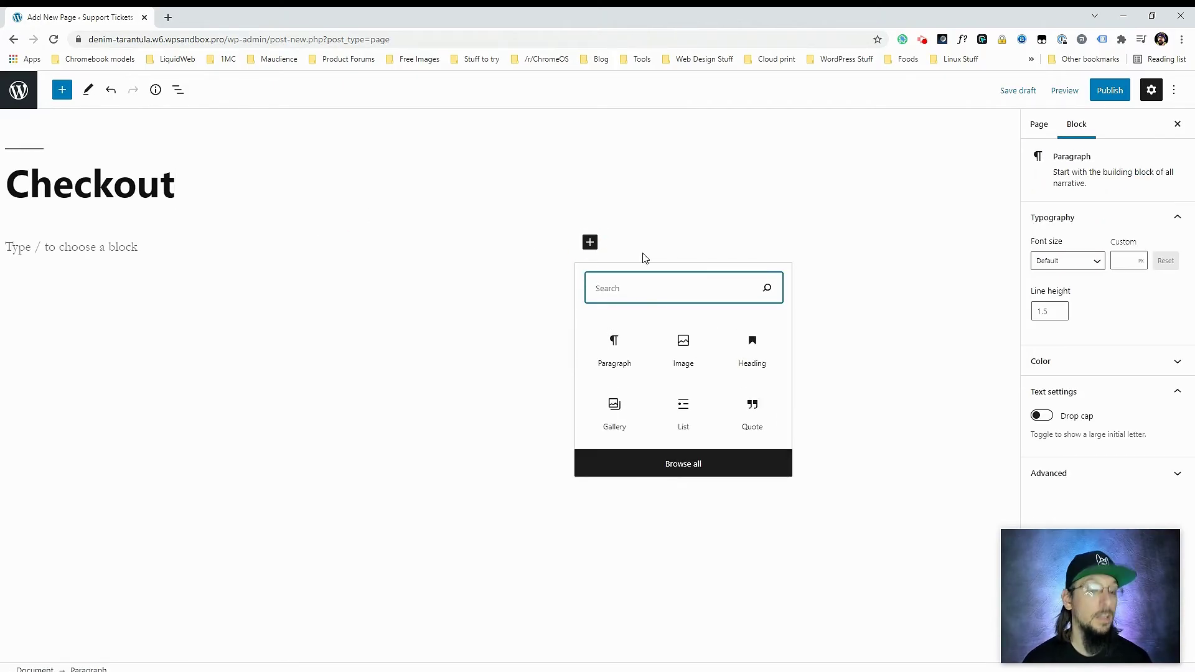
text(short)
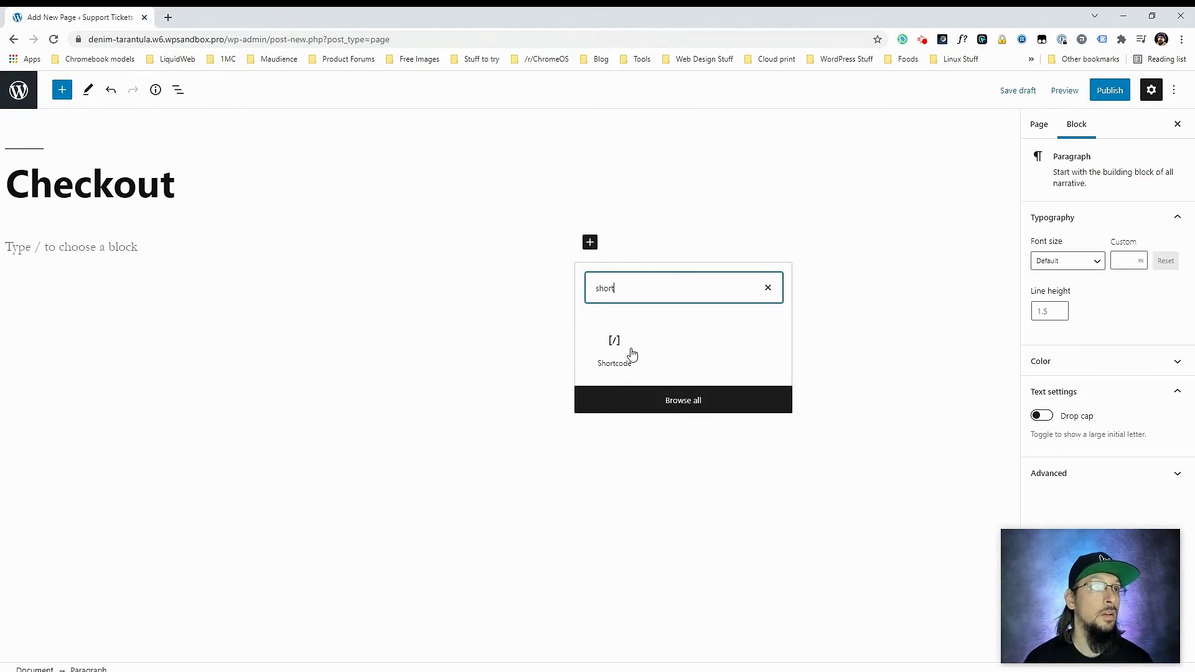
click(613, 346)
key(ctrl+v)
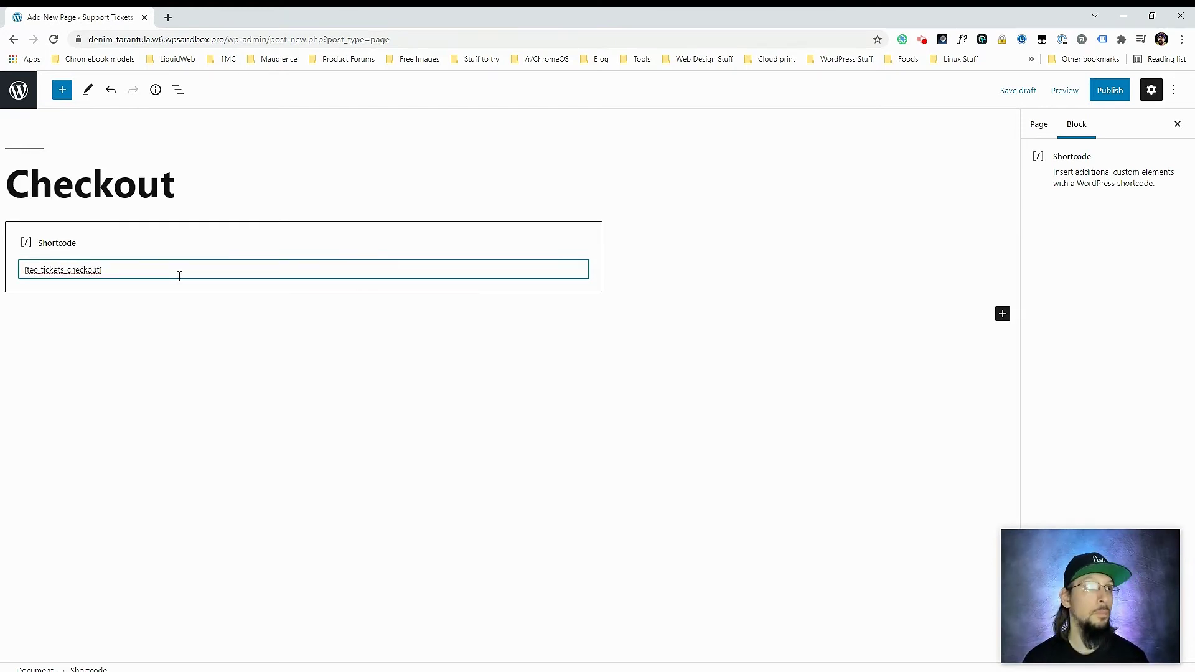
- Publish the Checkout page and return to the Events settings
click(1107, 94)
click(1084, 91)
click(17, 92)
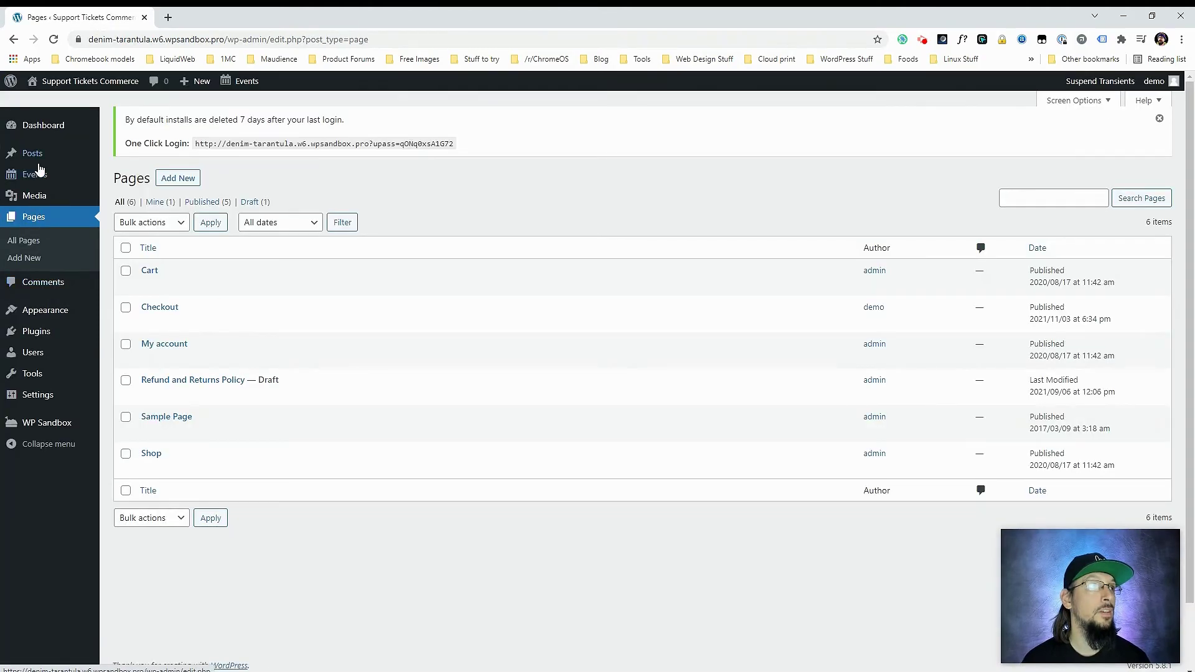
mouse_move(38, 174)
click(125, 300)
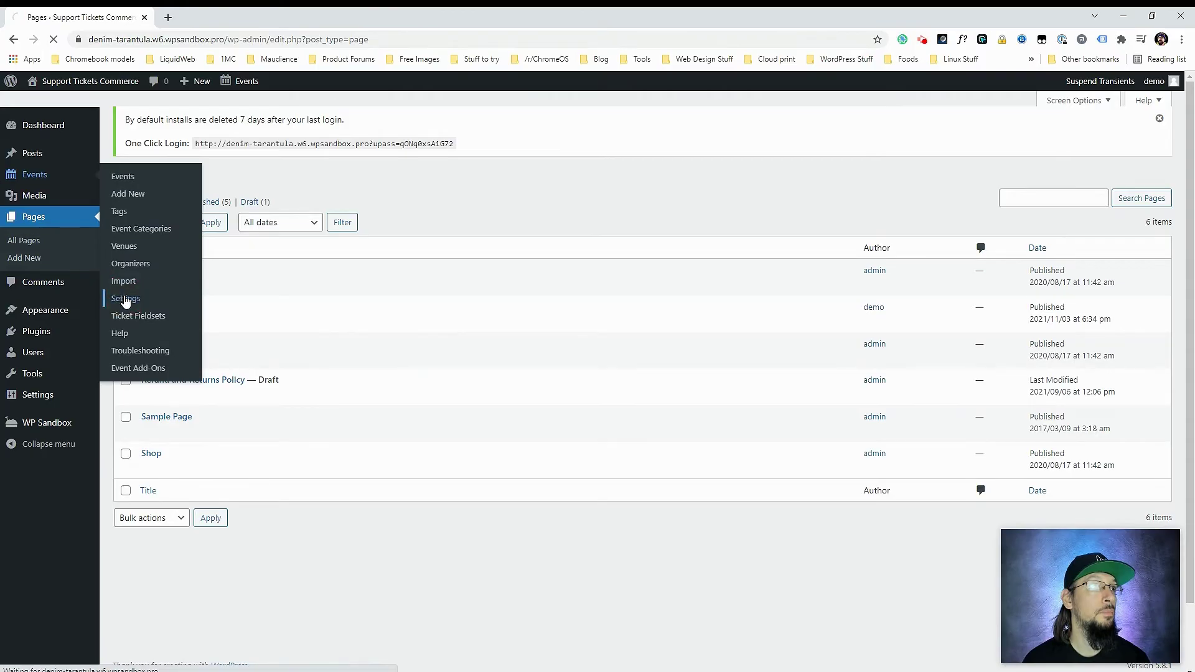
- Copy the [tec_tickets_success] shortcode from the Tickets Commerce payment settings
click(286, 314)
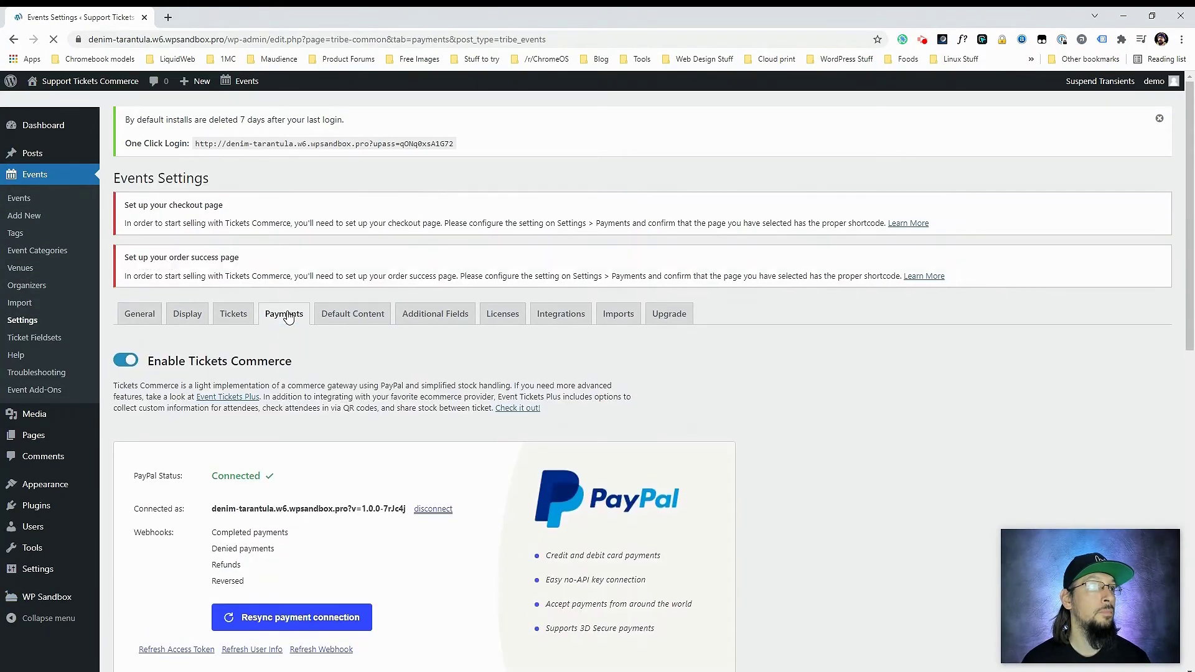
scroll(165, 429, down, 10)
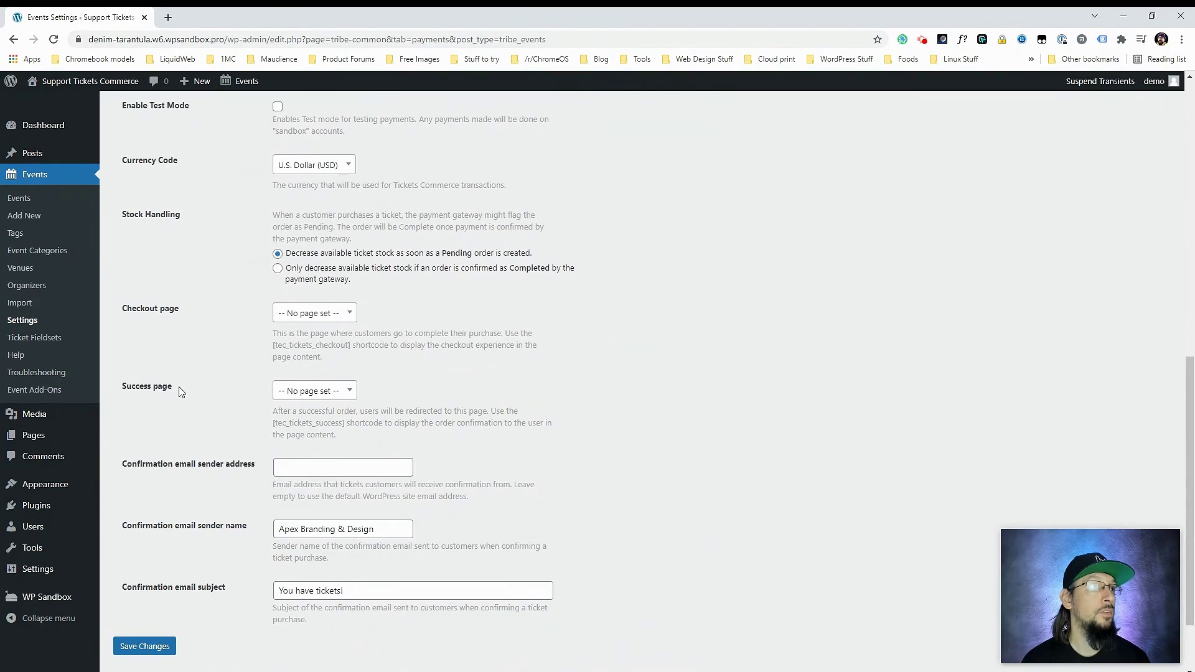
drag(344, 424, 275, 427)
key(ctrl+c)
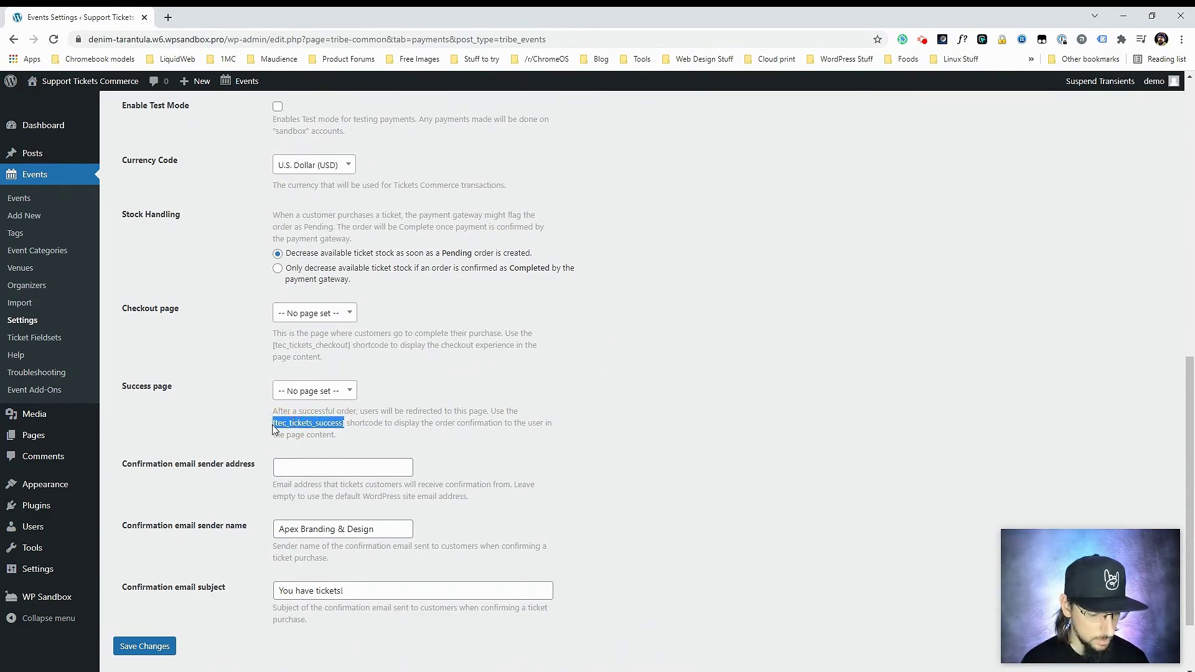
- Create and publish a page titled 'Success' with a Shortcode block containing the pasted shortcode
mouse_move(93, 437)
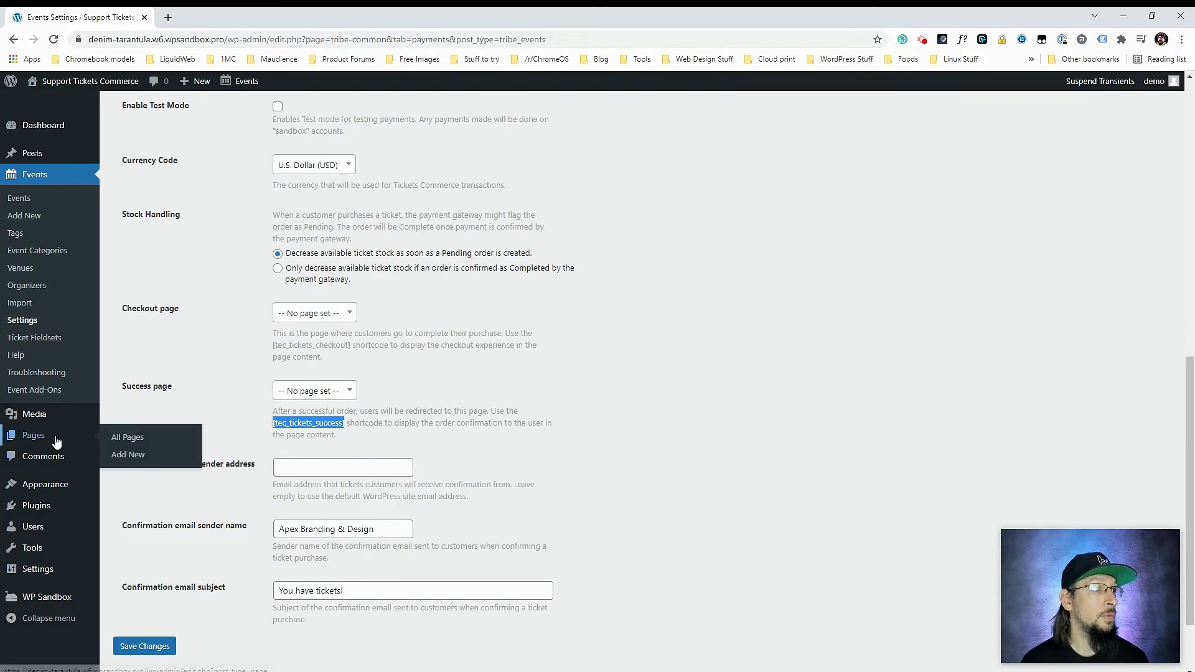
click(129, 455)
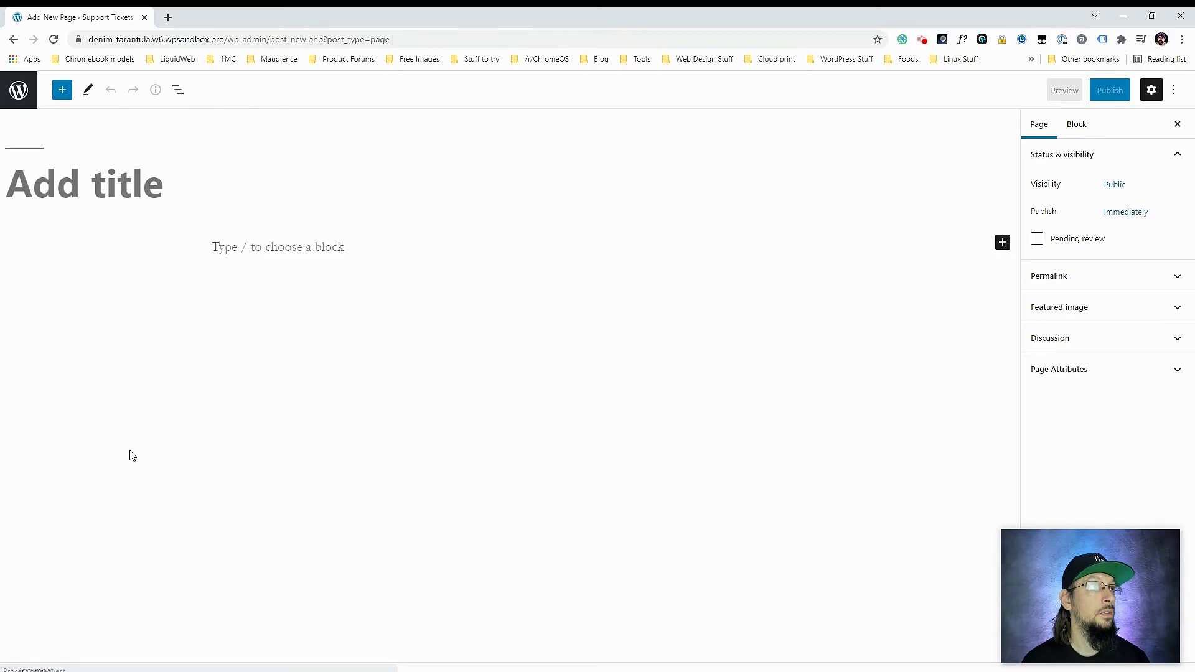
text(Success)
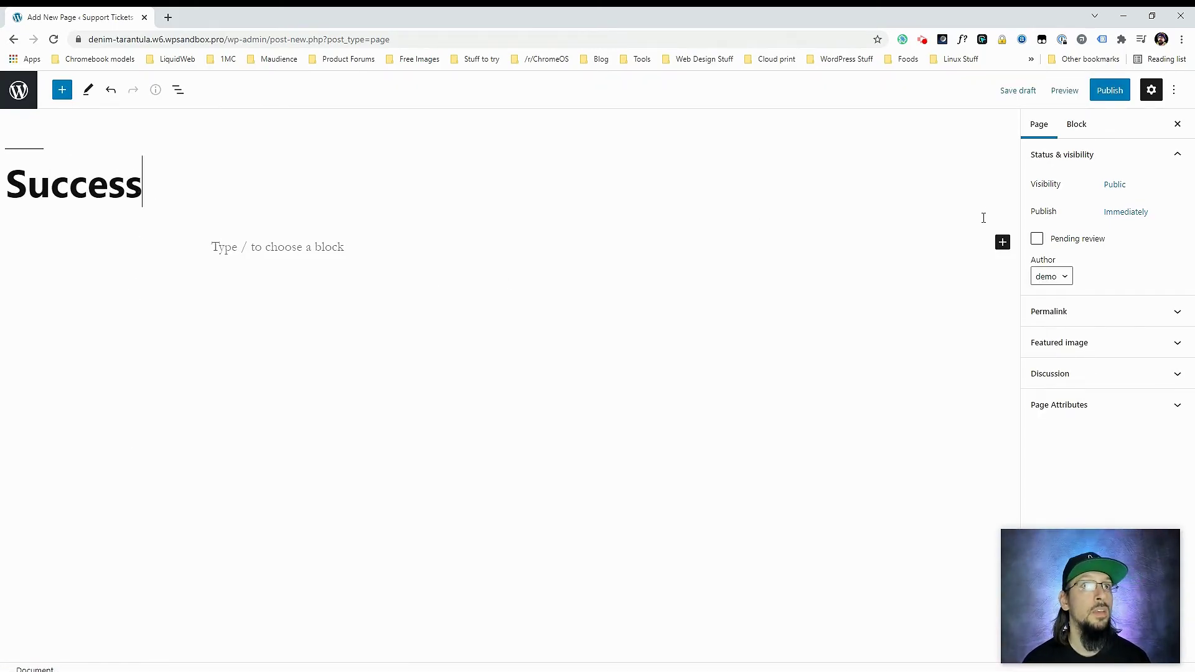
click(1002, 242)
text(sho)
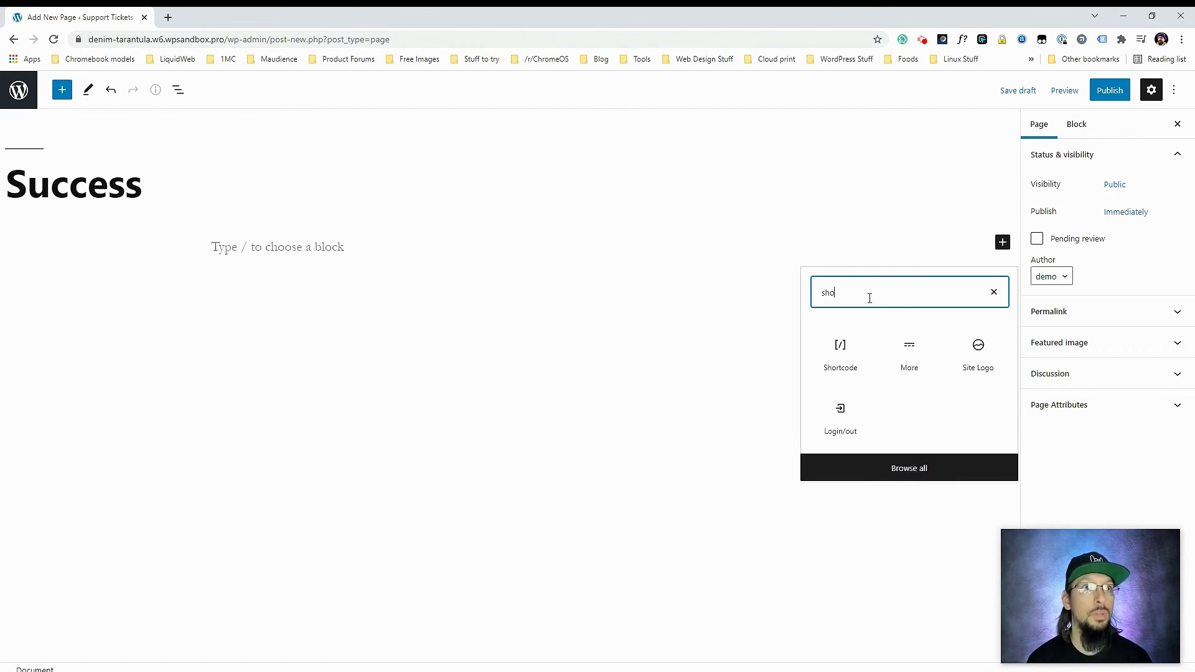
click(839, 348)
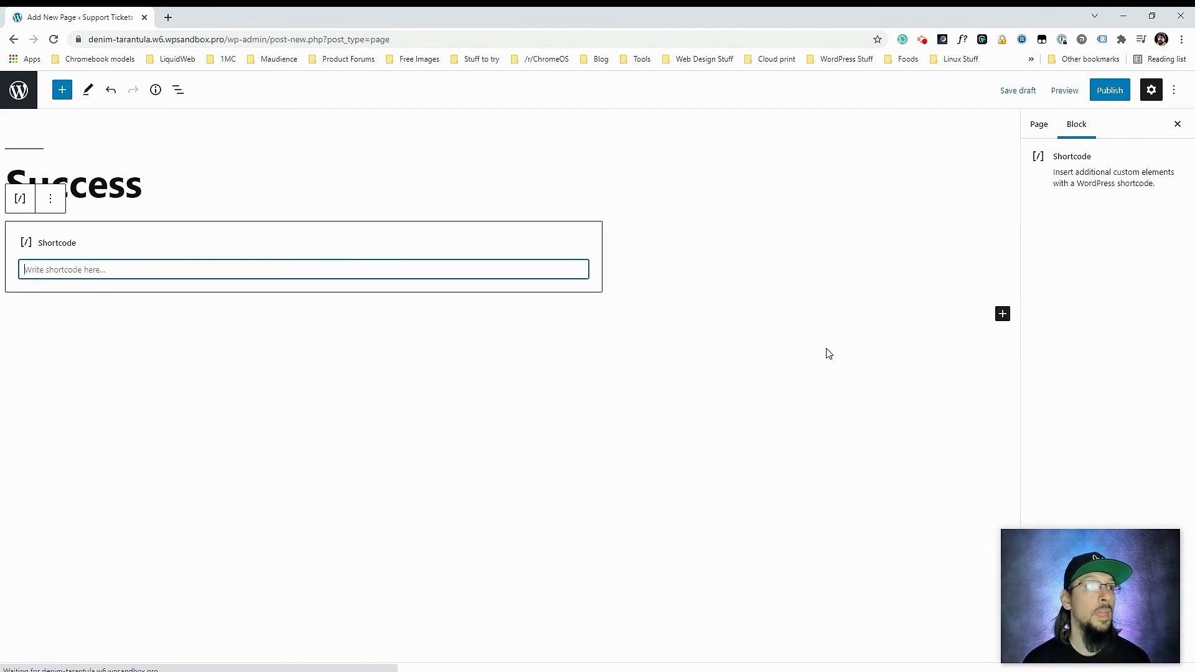
click(321, 272)
key(ctrl+v)
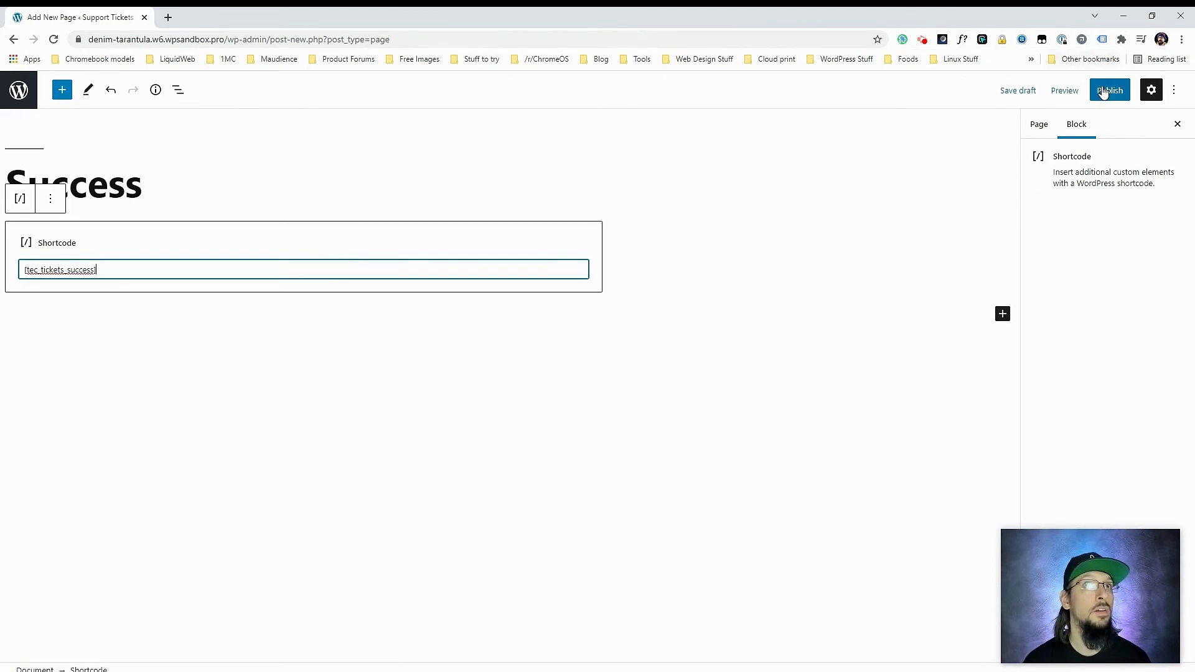
click(1110, 90)
click(1094, 92)
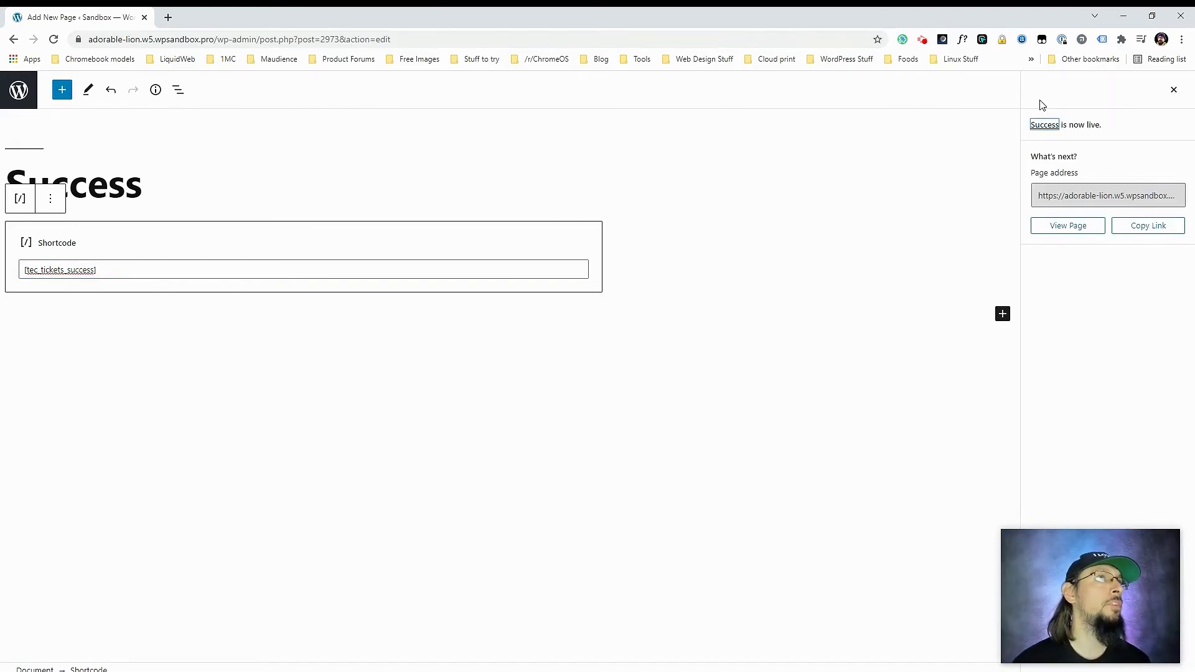
- Go back to the Events Settings Payments tab and scroll to the page settings
click(19, 90)
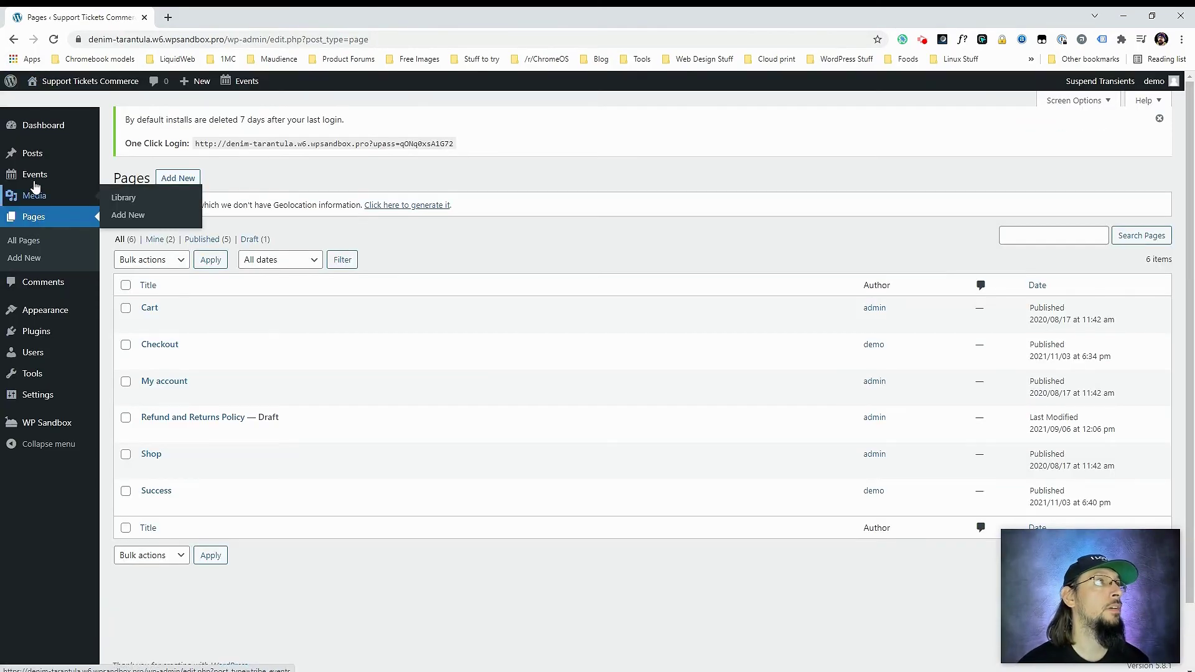
mouse_move(35, 176)
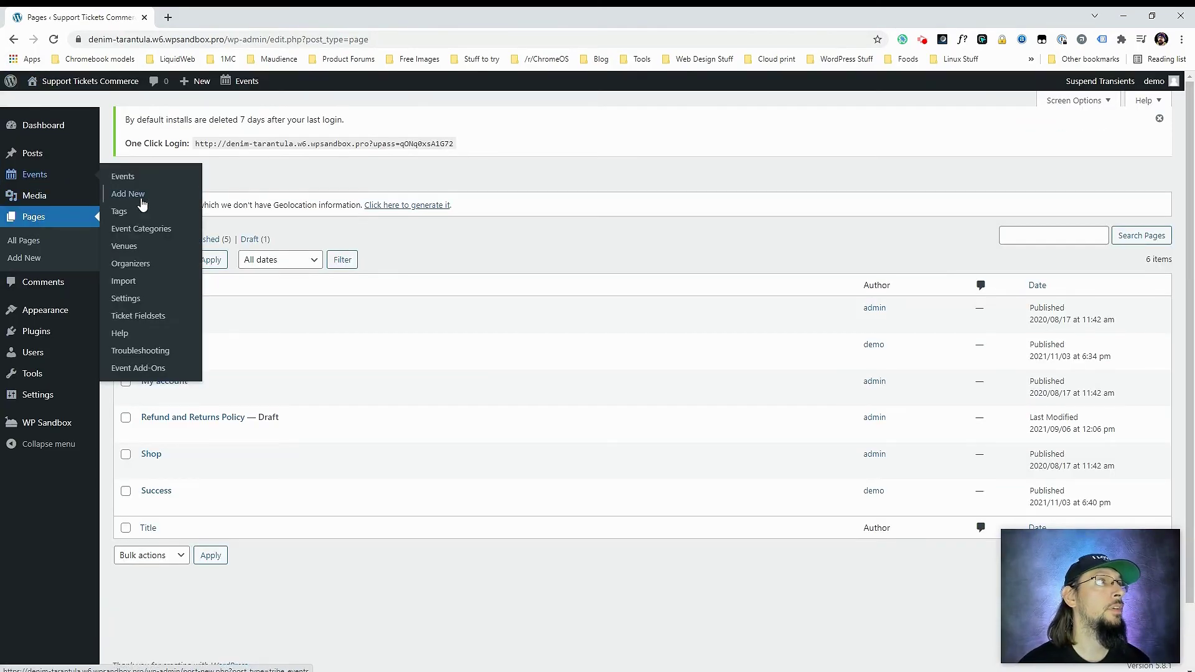
click(131, 300)
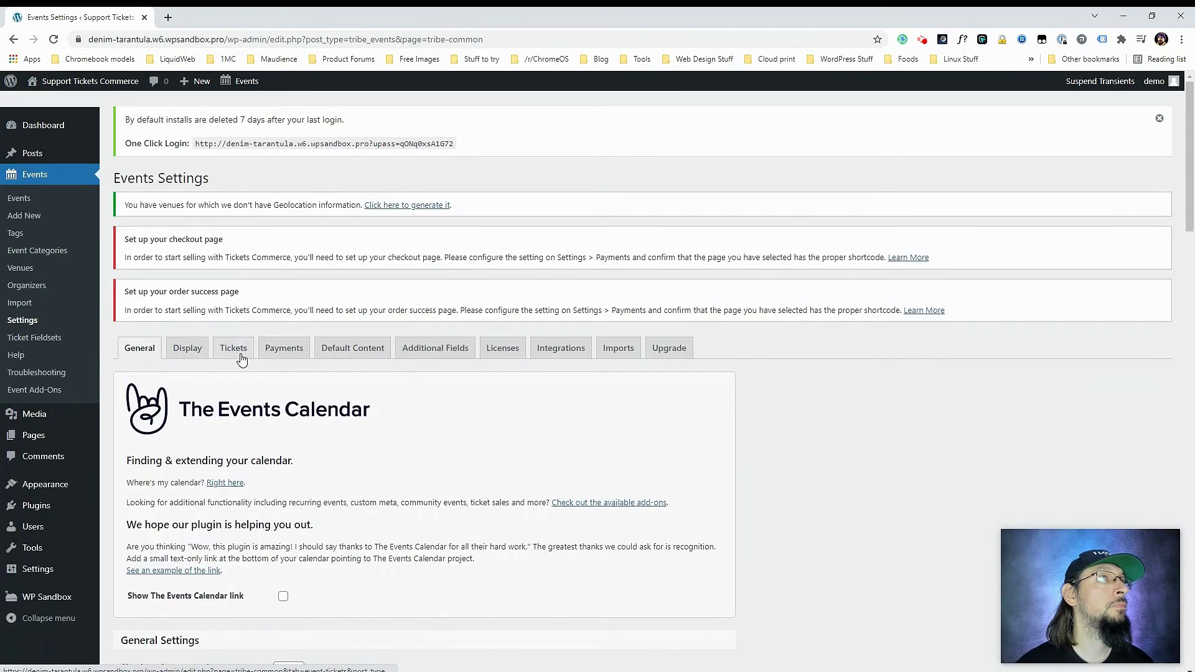
click(286, 354)
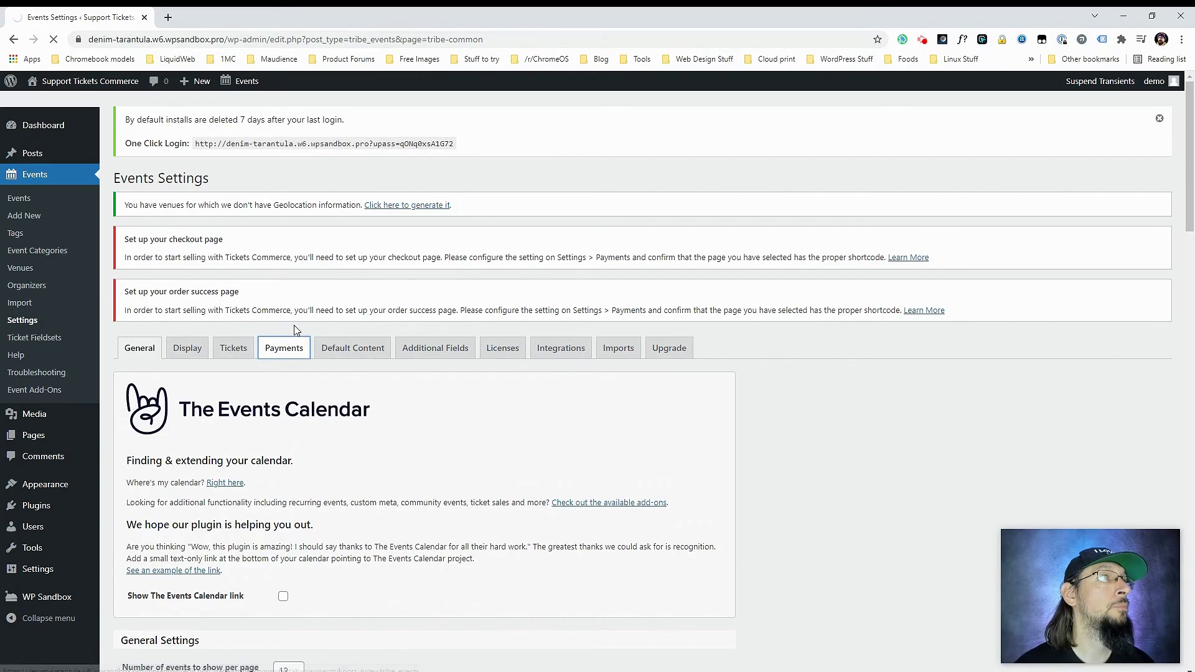
scroll(272, 437, down, 5)
scroll(271, 437, down, 3)
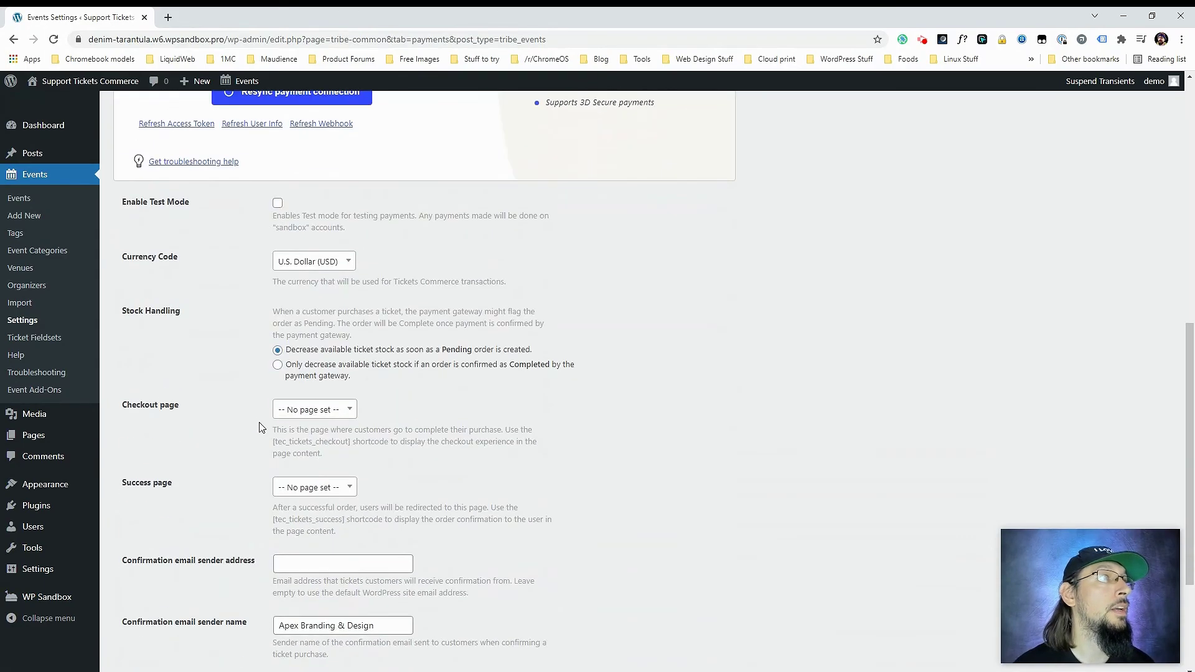
- Assign Checkout as the checkout page and Success as the success page, then save
click(318, 409)
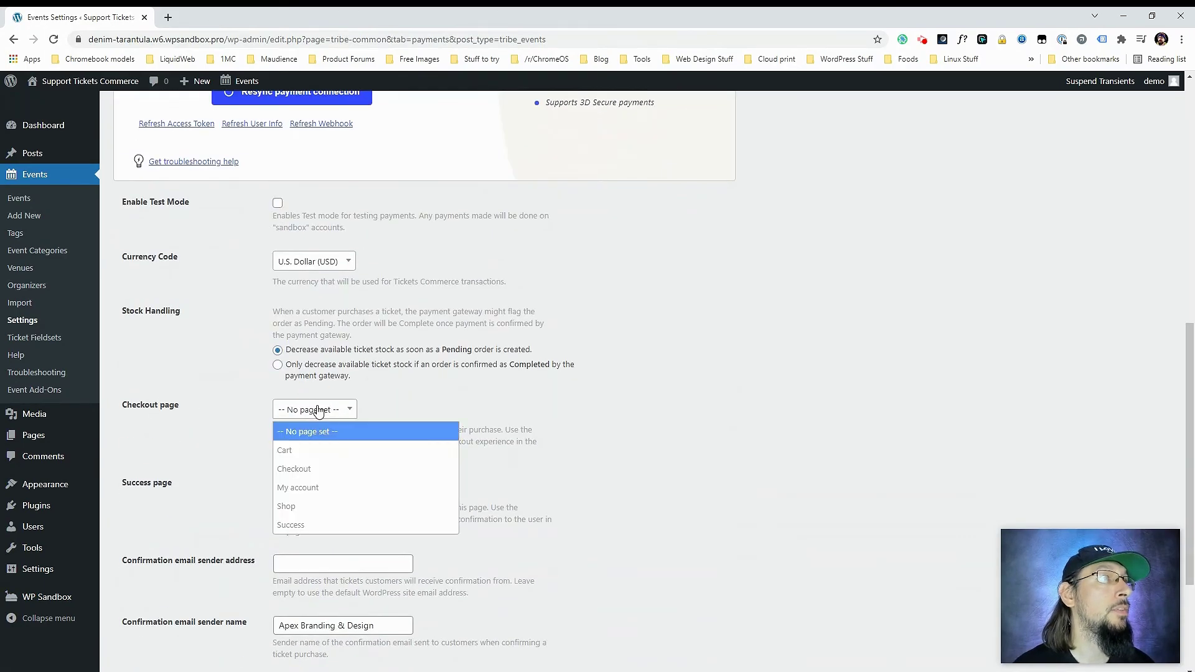
click(291, 468)
click(316, 487)
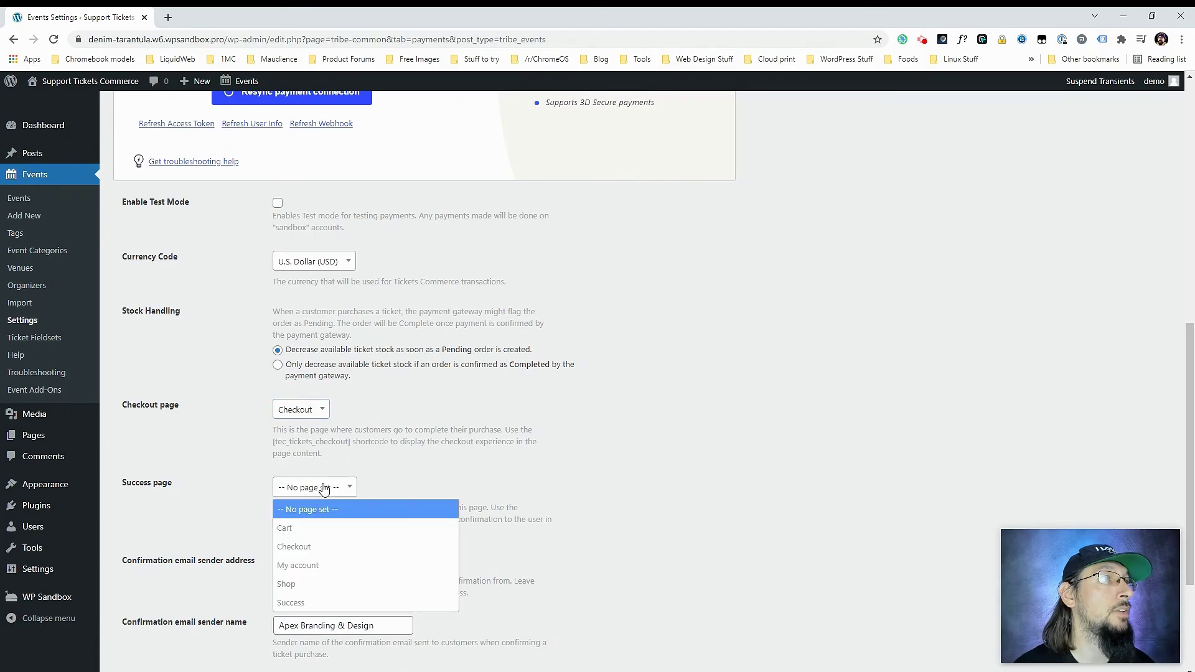
click(309, 602)
scroll(221, 500, down, 3)
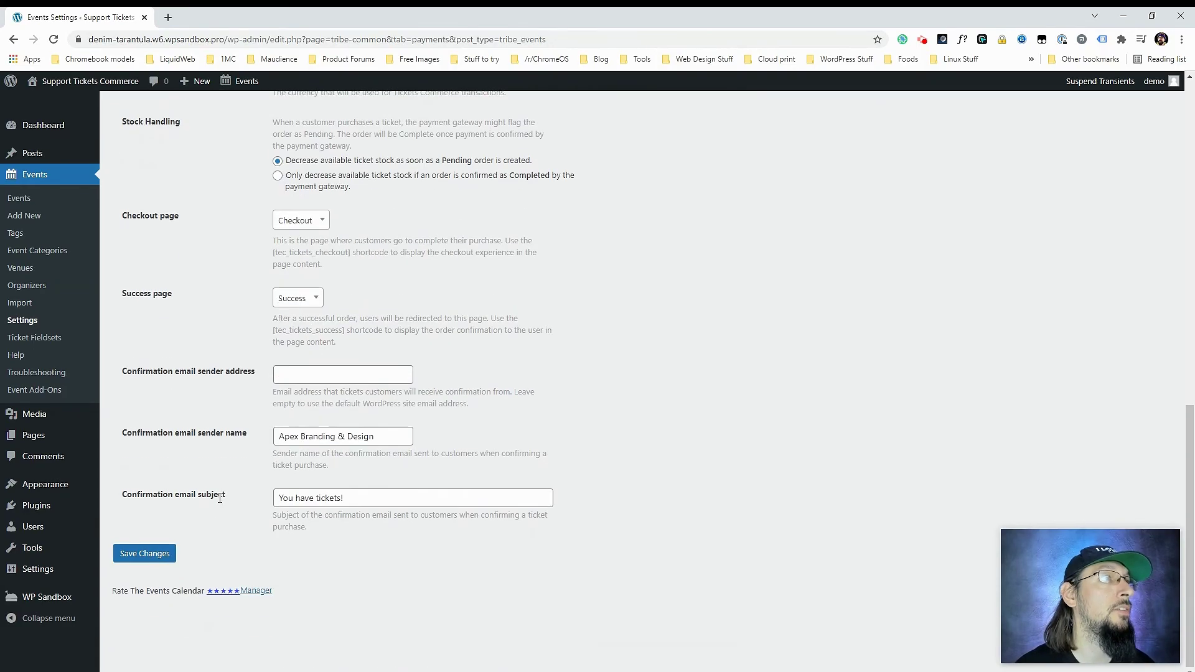
click(145, 552)
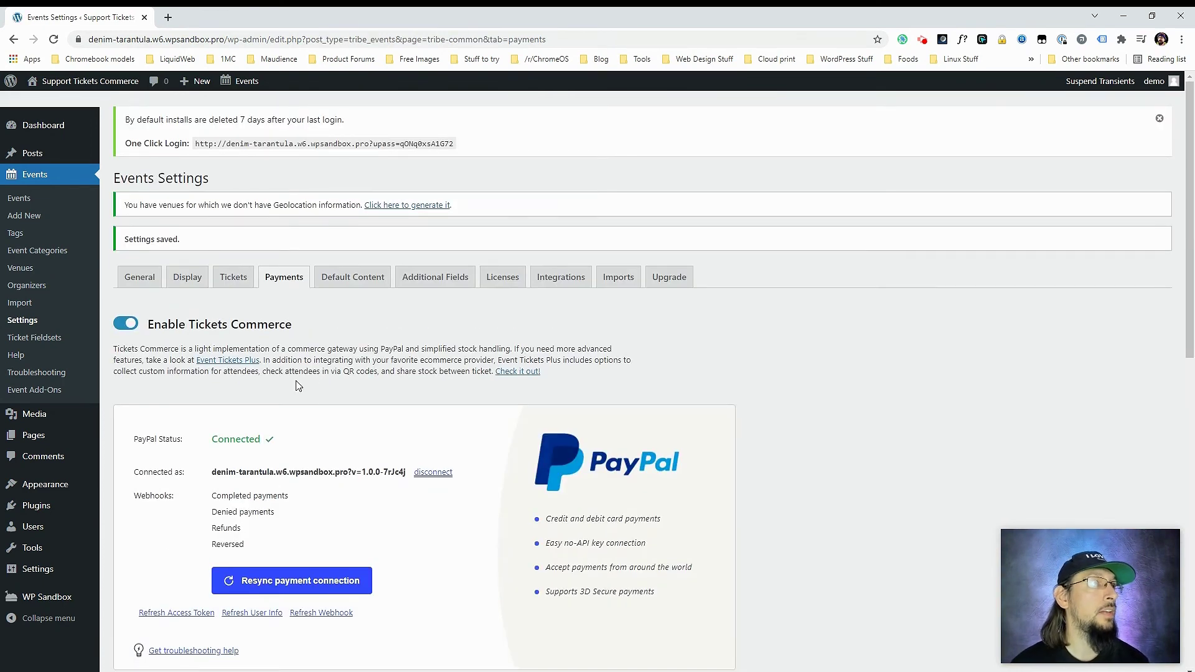
- View the Tickets Commerce Yo event, set ticket quantity to 1, and get the ticket
click(38, 178)
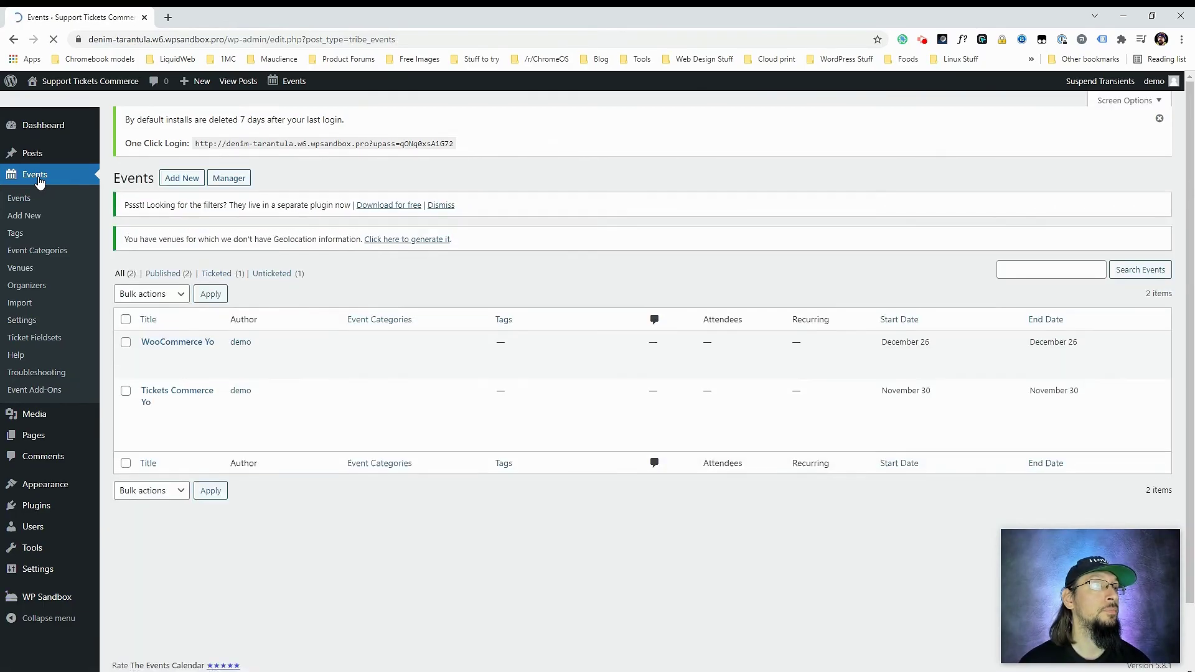
mouse_move(175, 398)
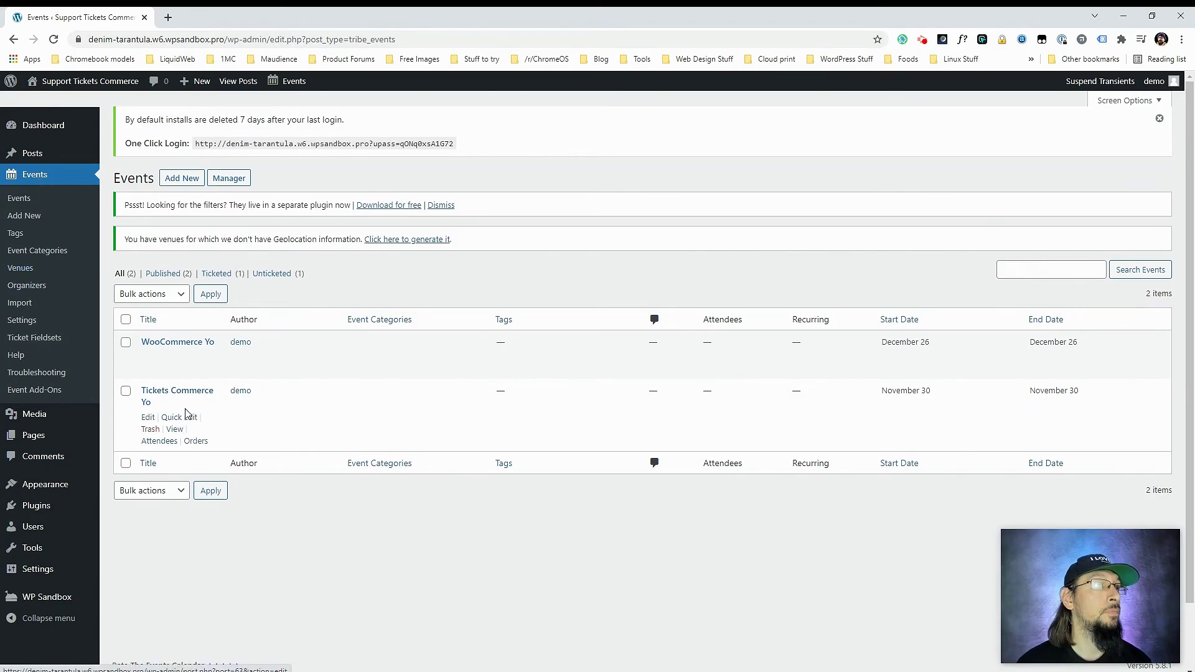
click(176, 430)
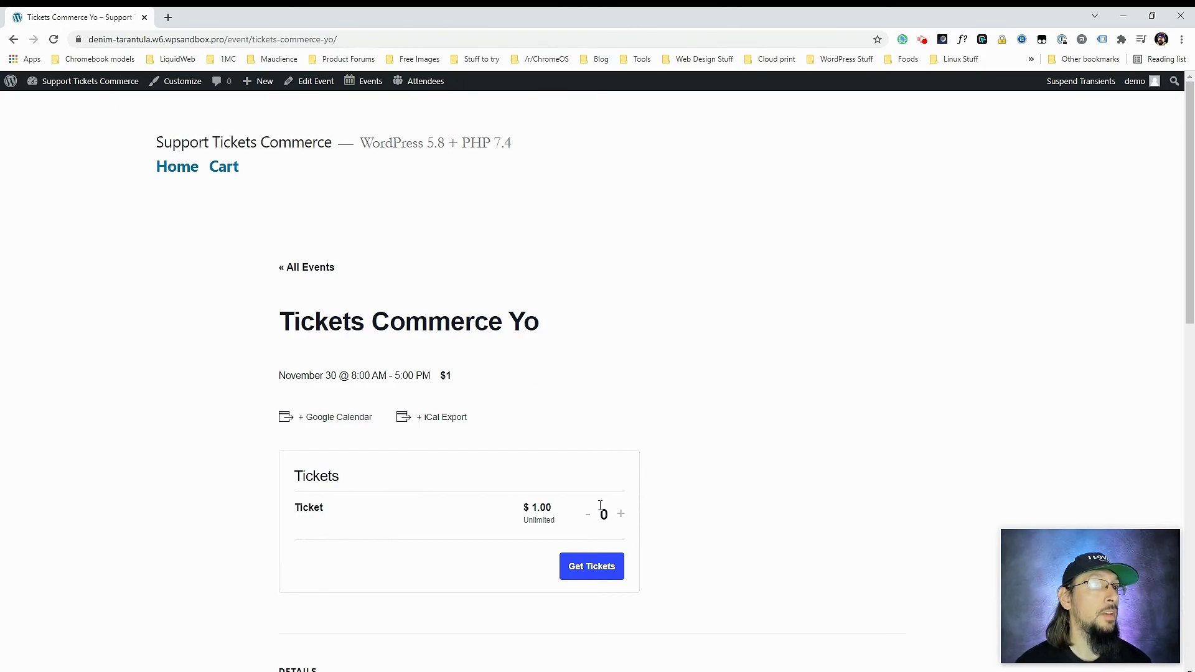
click(621, 513)
click(581, 568)
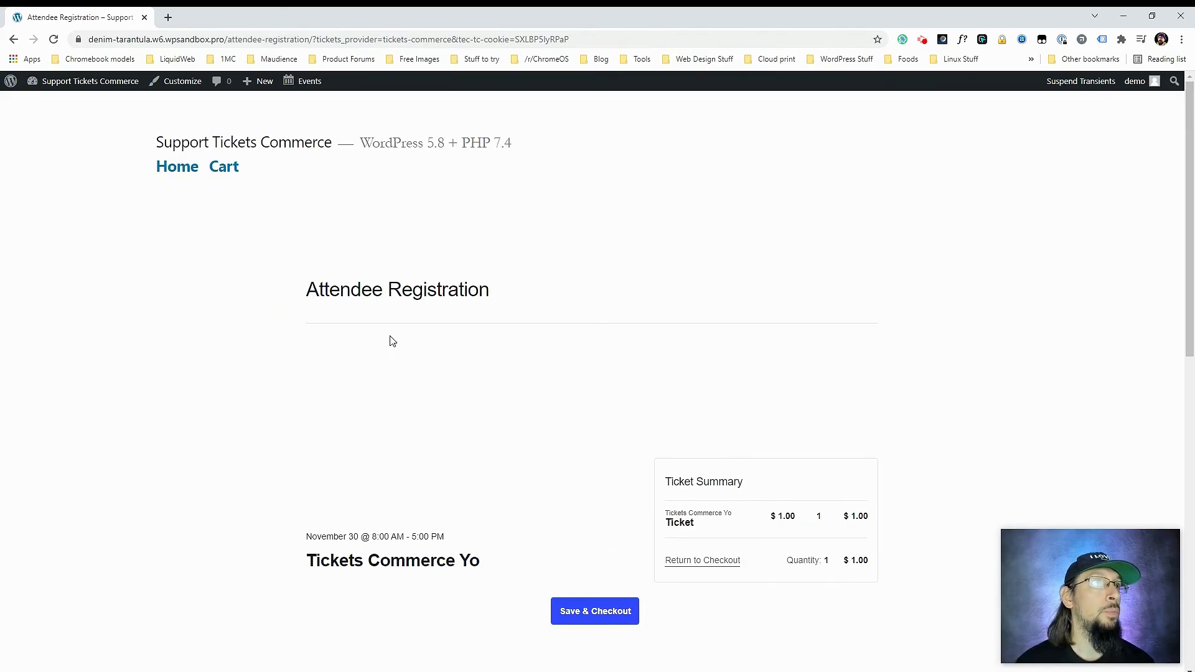
scroll(686, 457, down, 2)
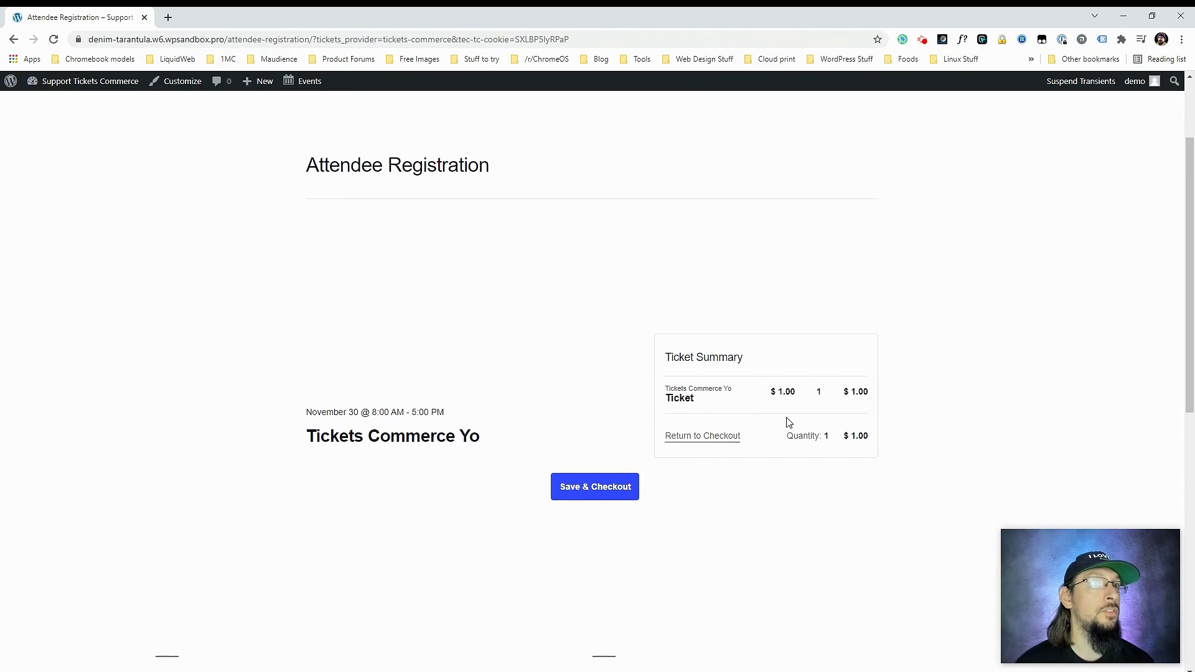
- Save the attendee details, continue to Checkout, and click into the Card Number field
click(591, 488)
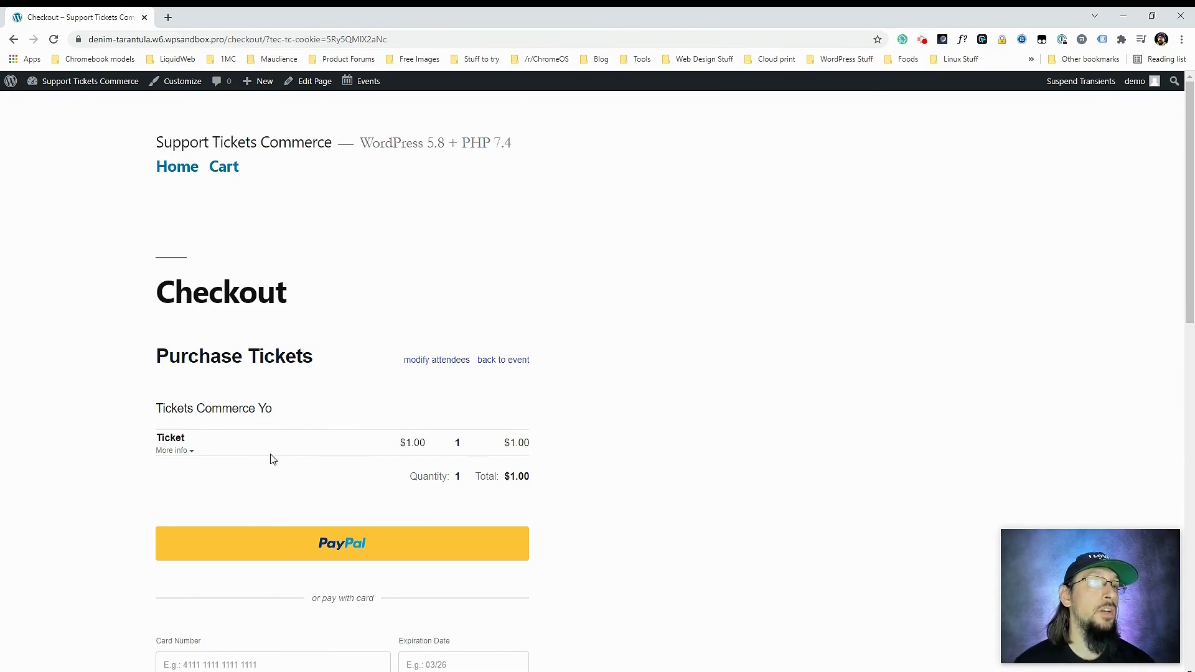
scroll(256, 362, down, 3)
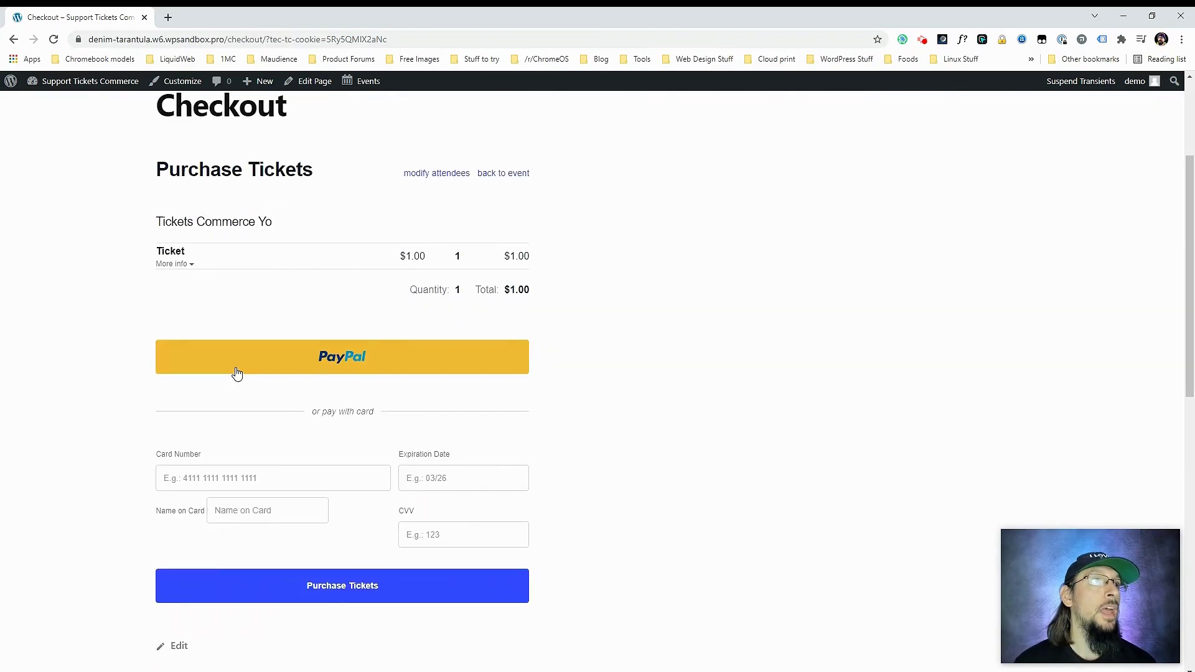
scroll(276, 396, down, 1)
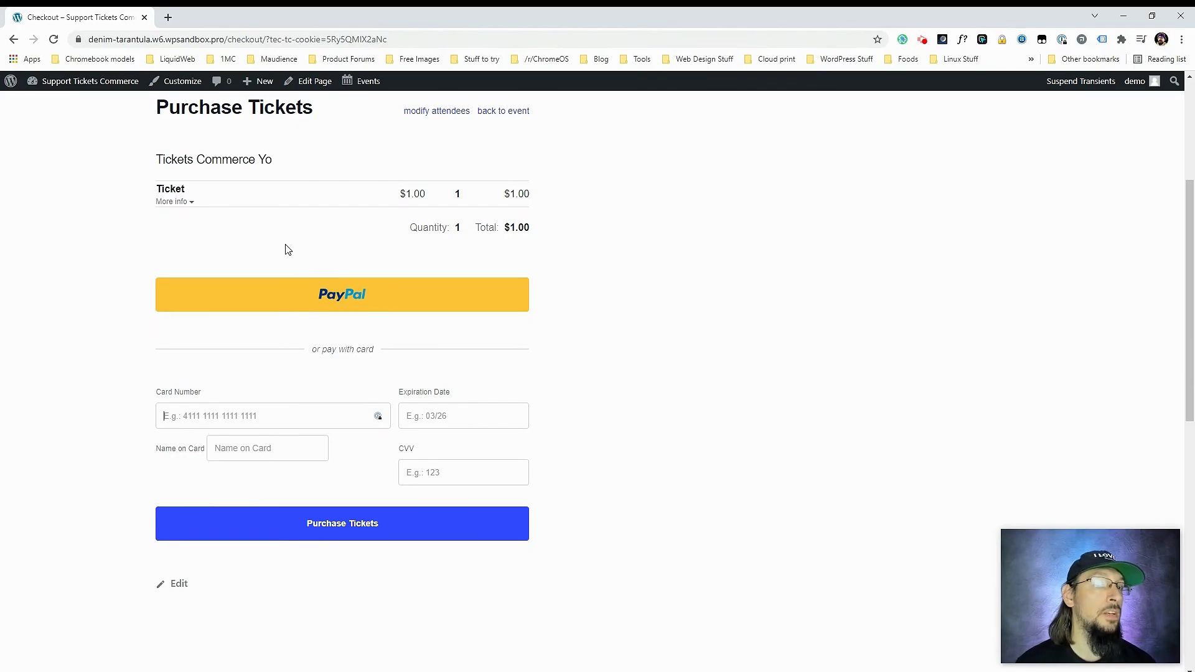
click(188, 399)
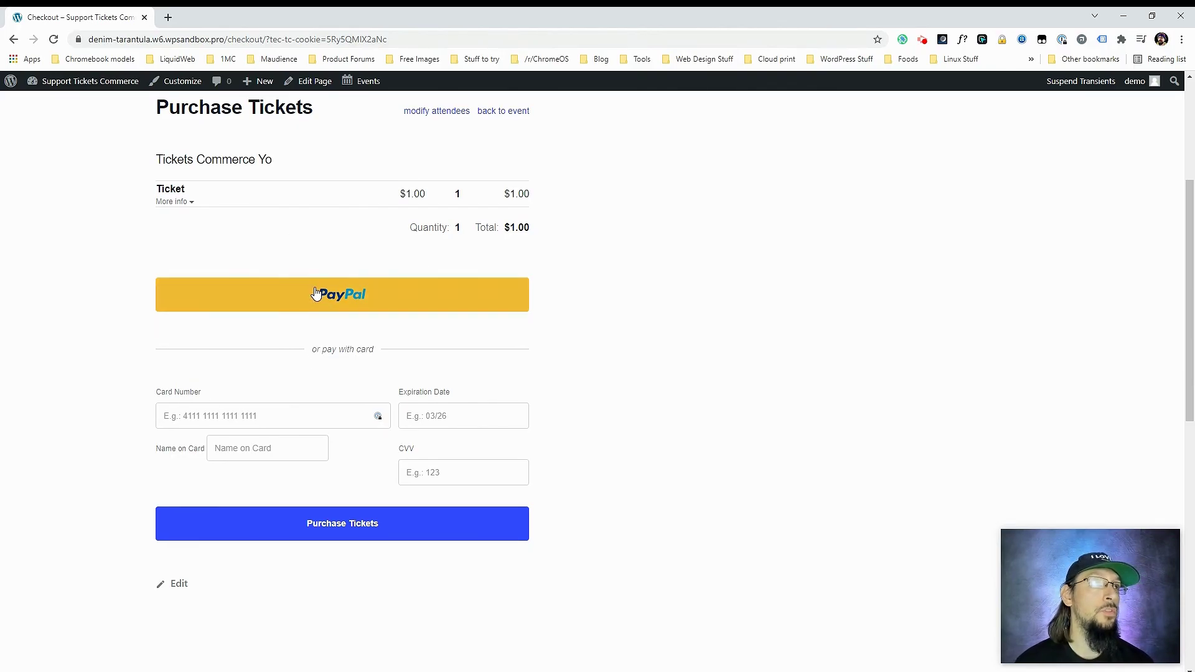
scroll(464, 430, up, 3)
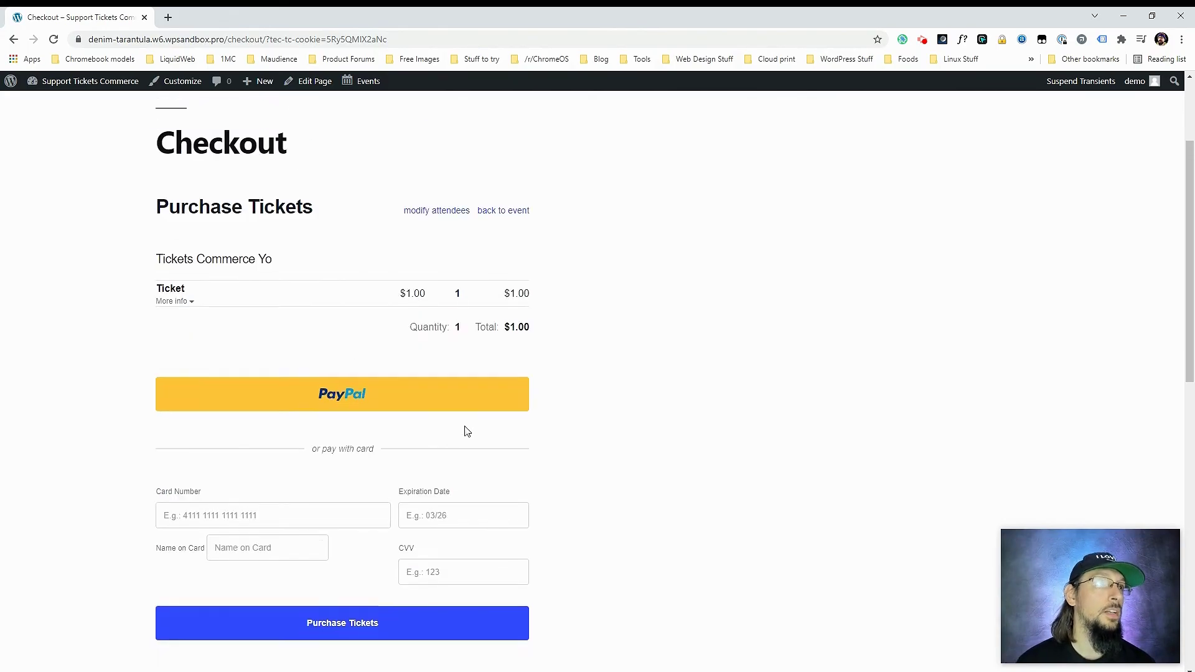